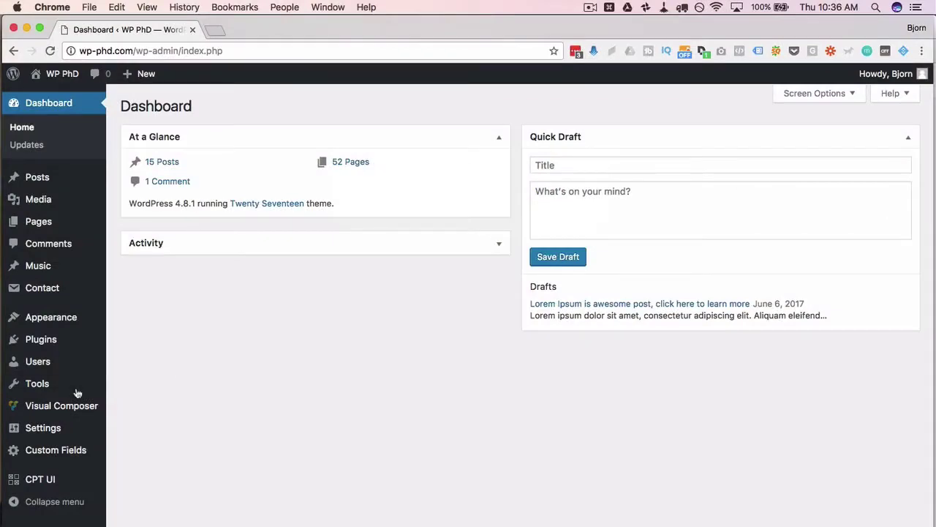
- Search the plugin directory for "child theme plugin"
mouse_move(41, 338)
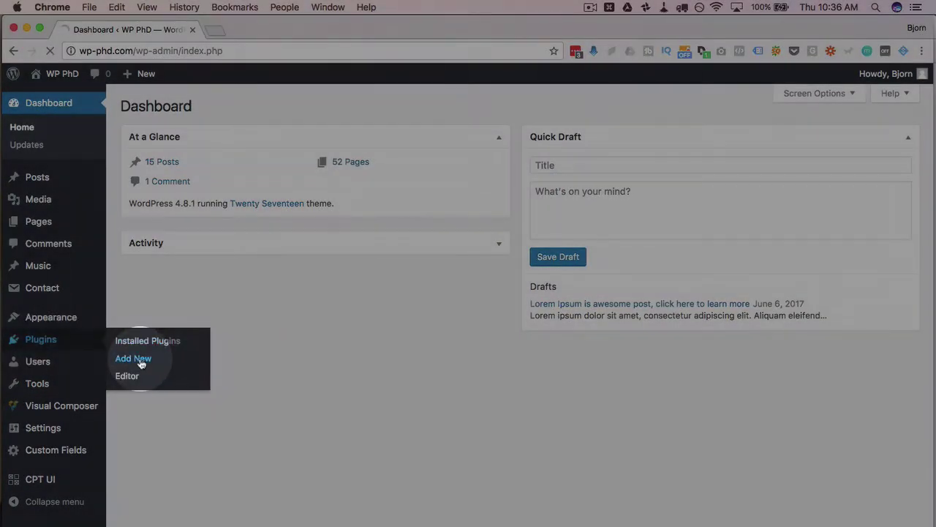
left_click(132, 358)
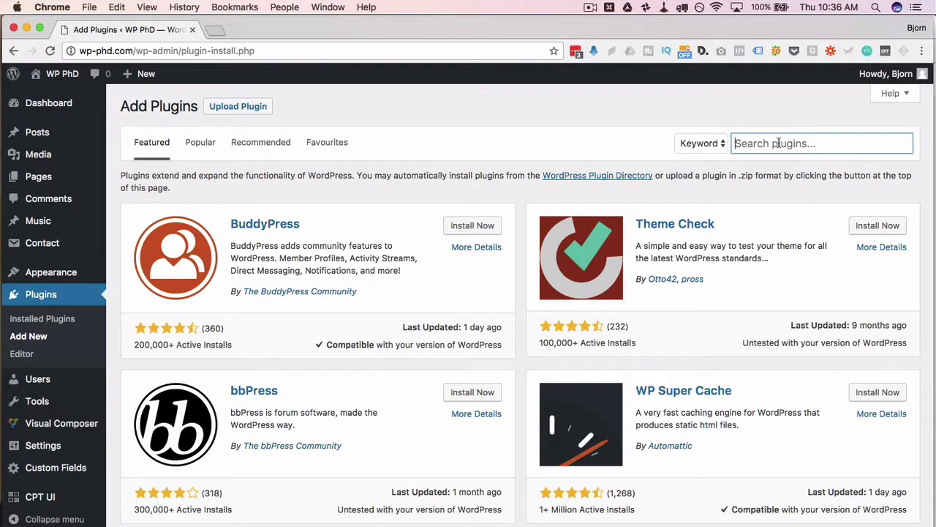
type("child theme ")
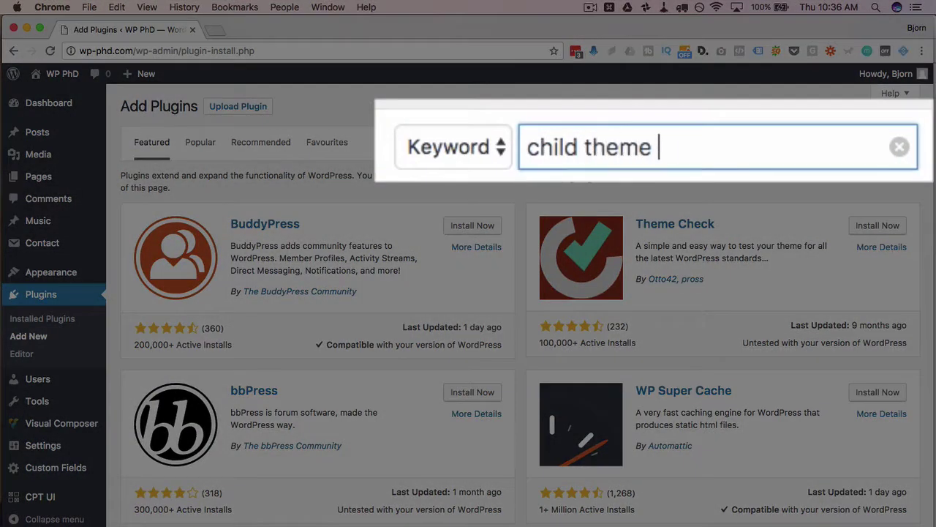
type("plugin")
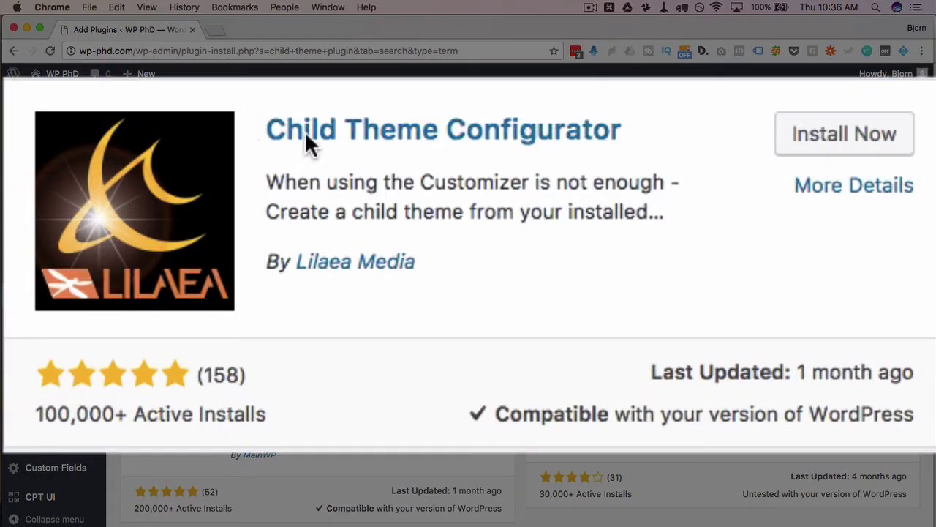
- Install and activate the Child Theme Configurator plugin by Lilaea Media
left_click_drag(266, 132, 696, 136)
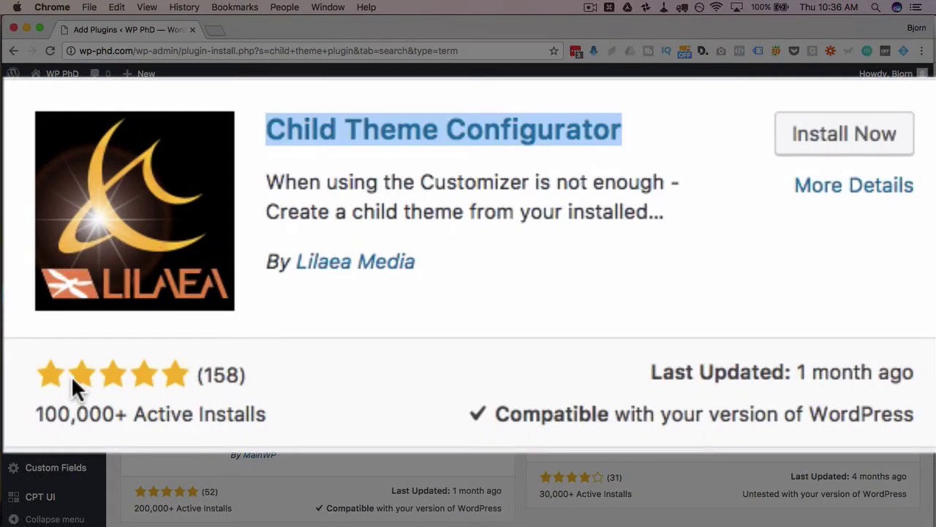
left_click_drag(495, 408, 907, 416)
left_click(904, 351)
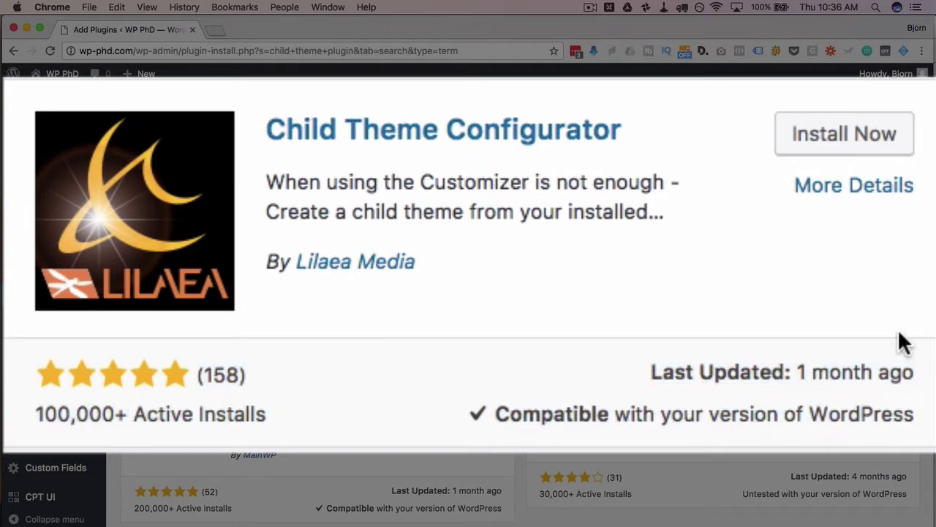
left_click(842, 141)
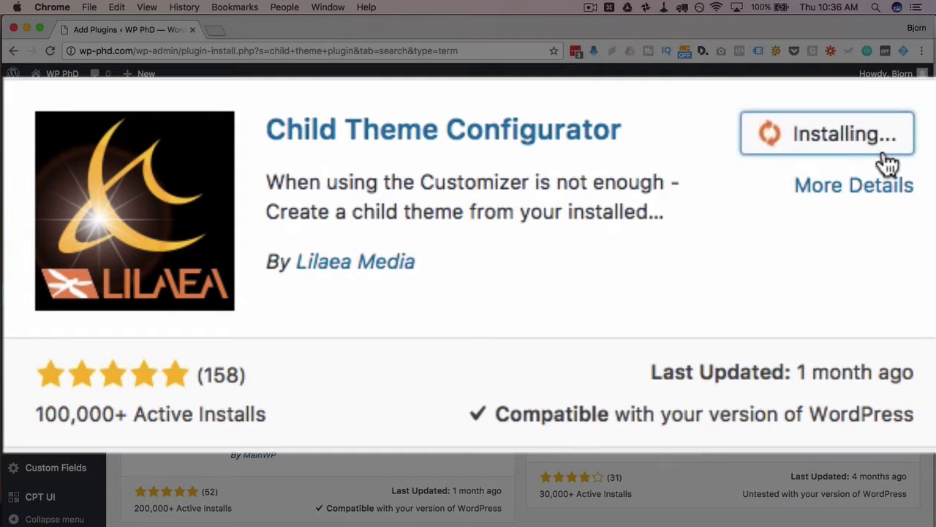
left_click(849, 139)
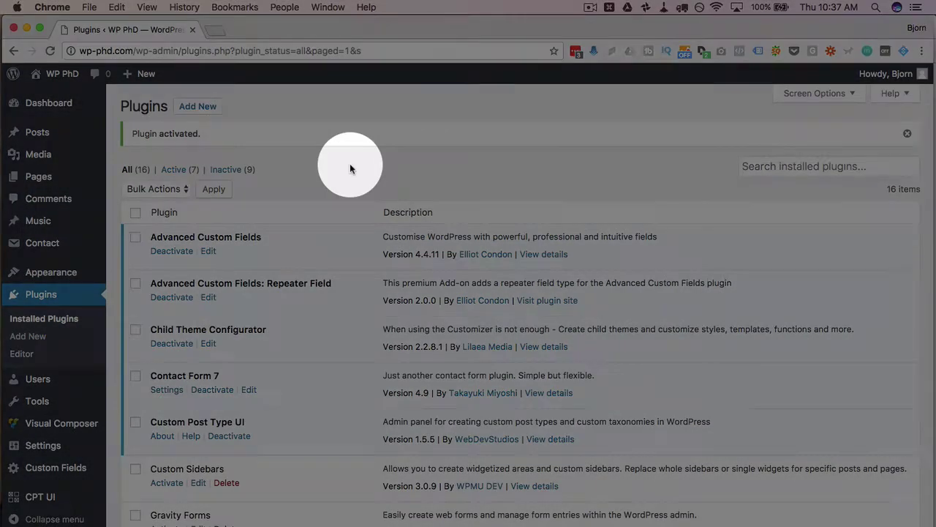
- Open the Child Themes configurator and set its action to create a new child theme
mouse_move(38, 412)
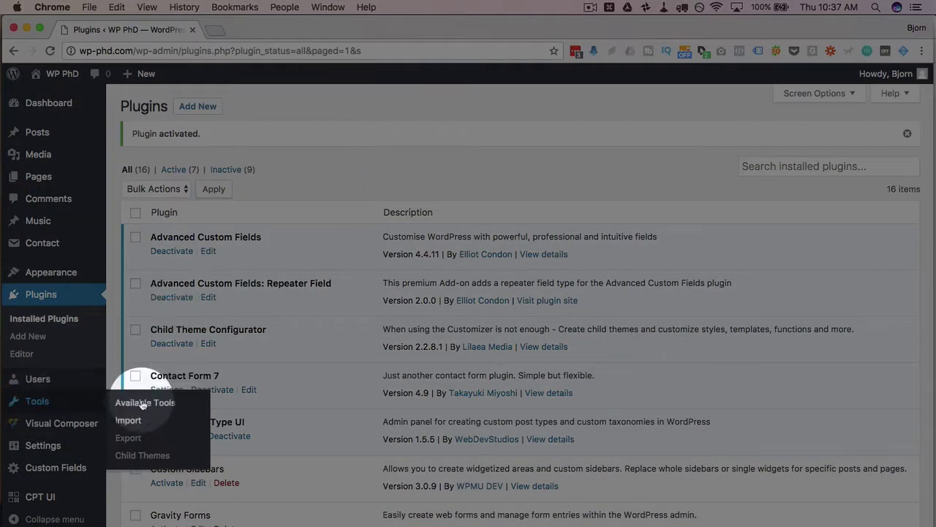
left_click(162, 457)
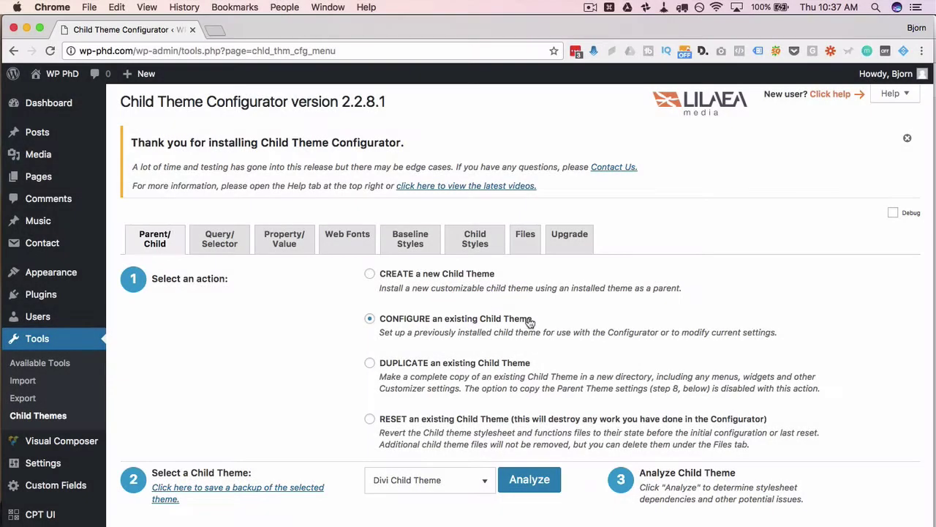
scroll(357, 376, "down", 1)
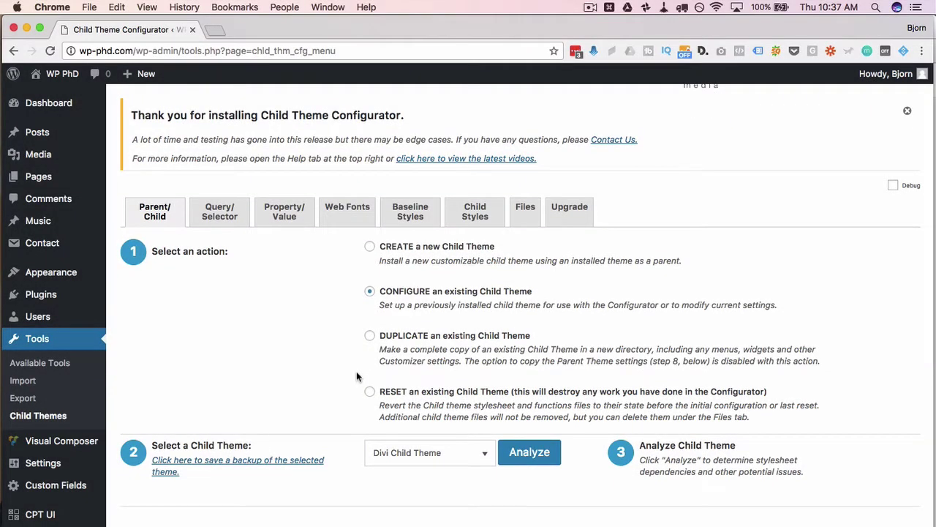
scroll(357, 388, "down", 3)
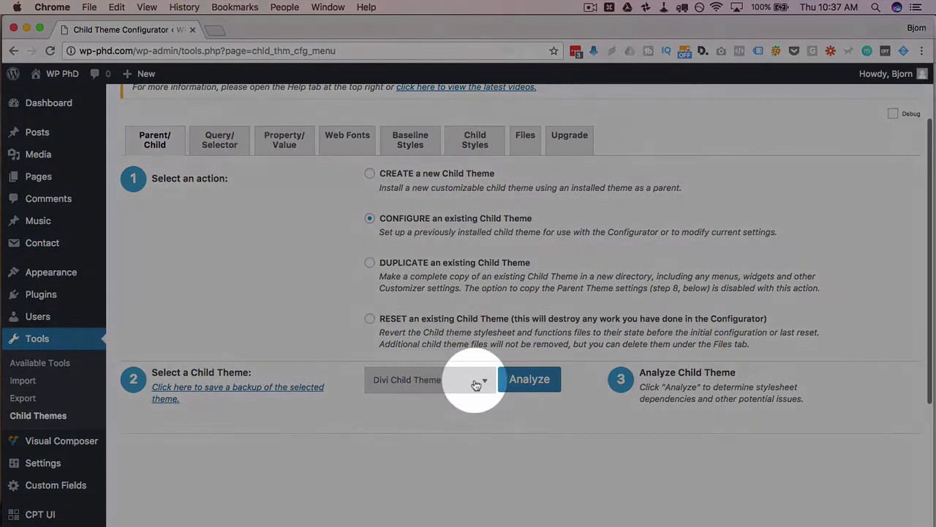
left_click(476, 384)
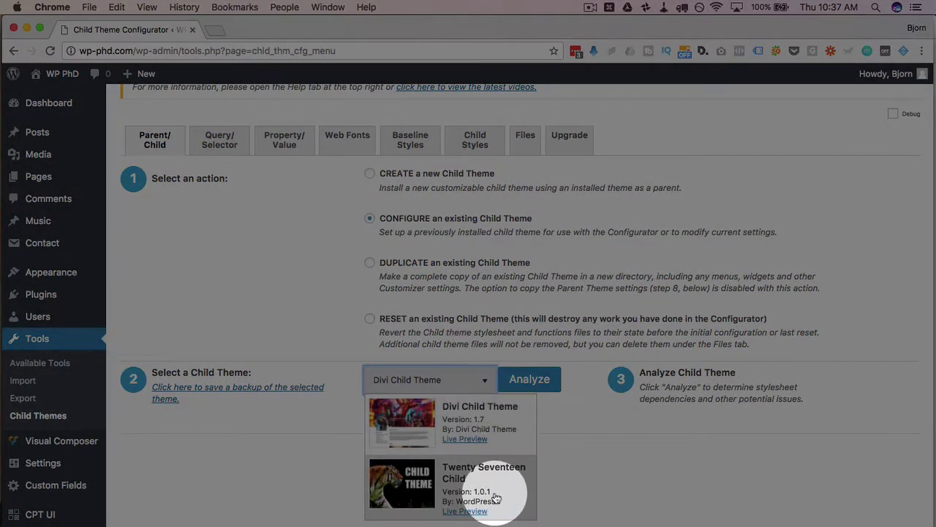
left_click(240, 334)
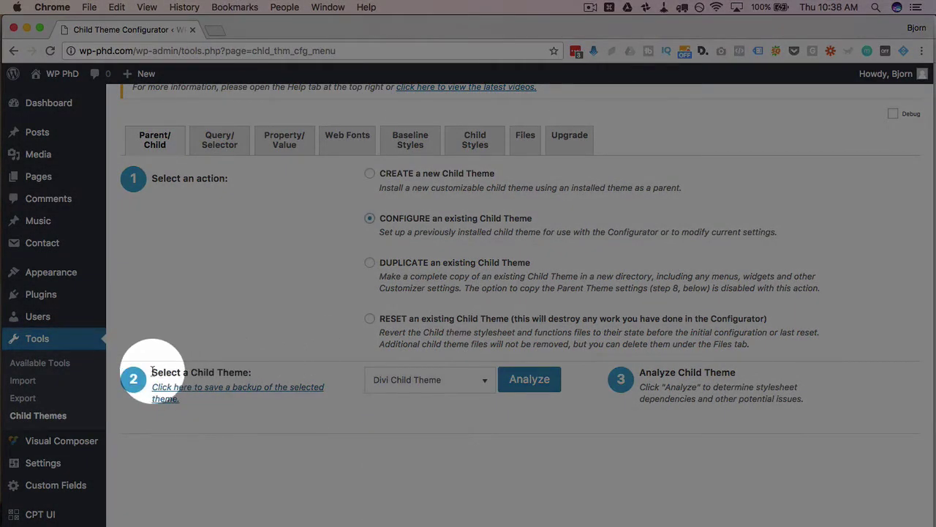
left_click(369, 175)
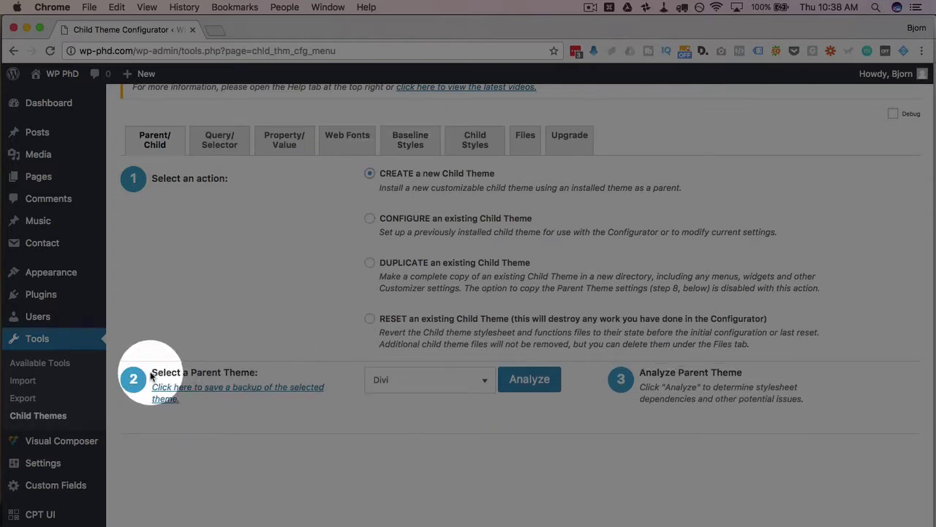
- Select Colorsnap as the parent theme, analyze it, and review the analysis results and stylesheet notes
left_click(435, 382)
scroll(355, 382, "down", 3)
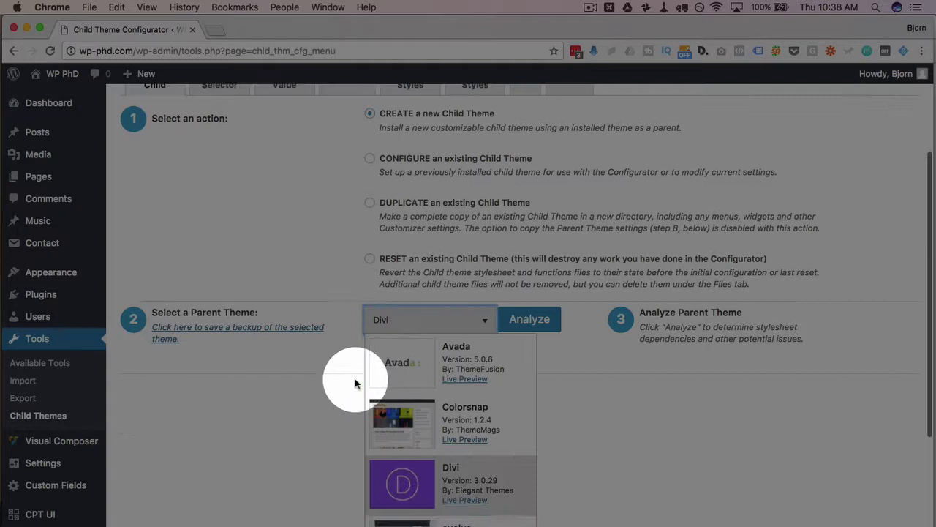
scroll(404, 361, "down", 5)
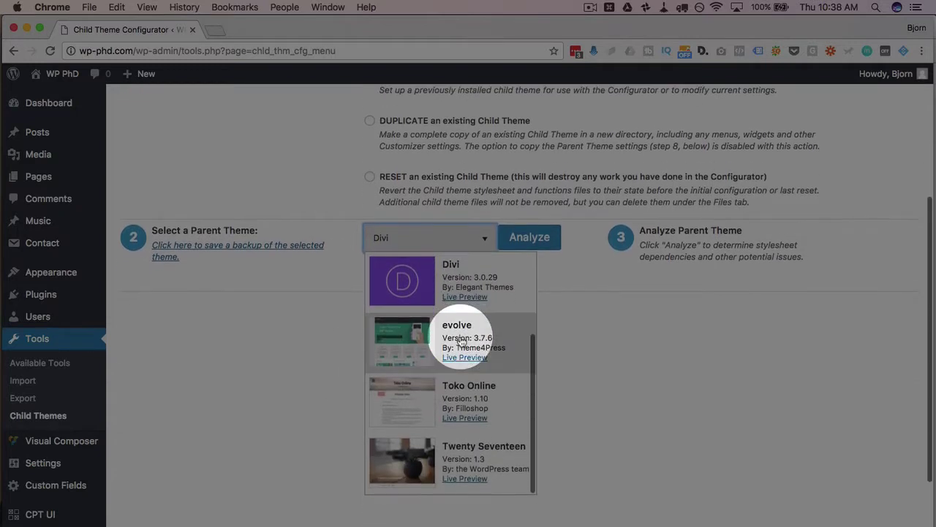
scroll(461, 342, "up", 3)
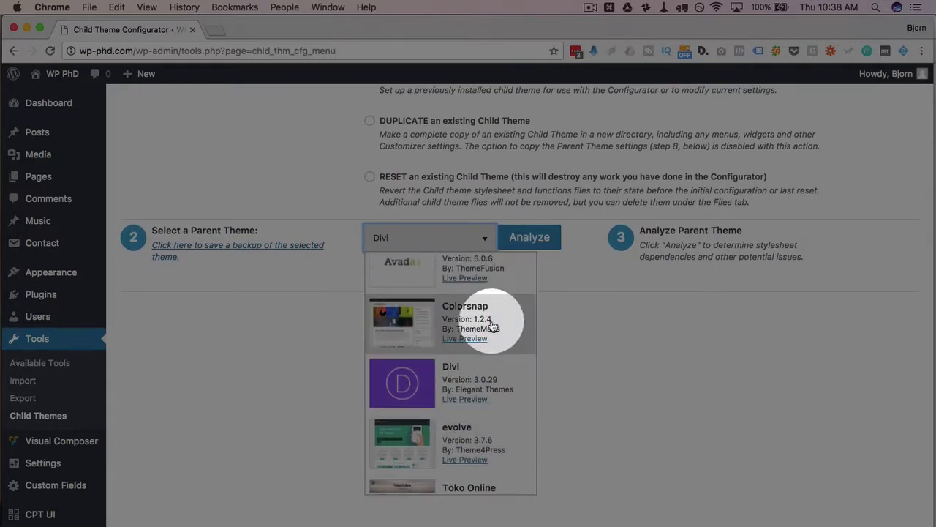
left_click(491, 326)
scroll(570, 365, "up", 3)
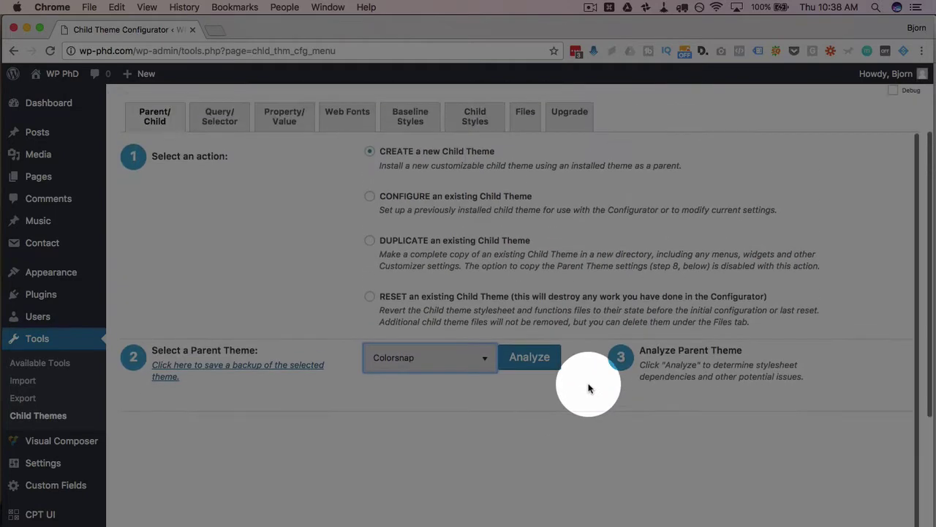
left_click(531, 362)
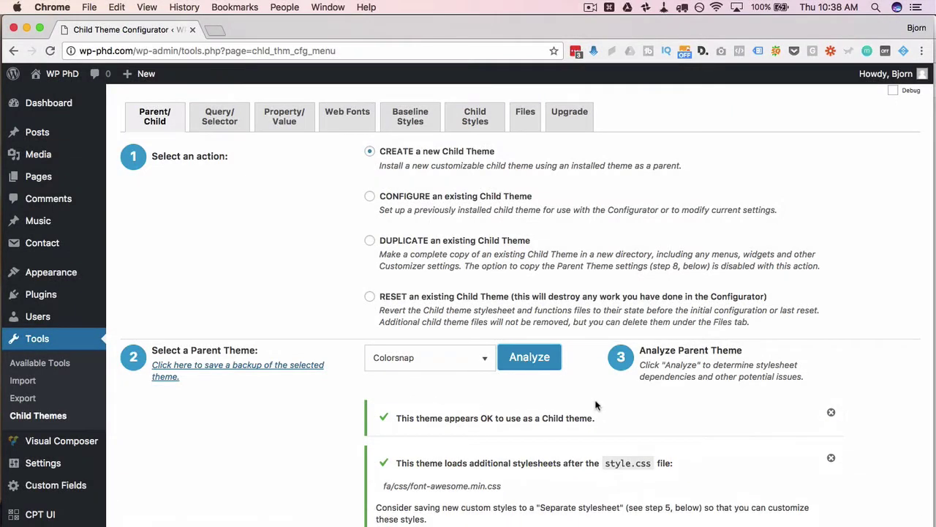
scroll(314, 446, "down", 3)
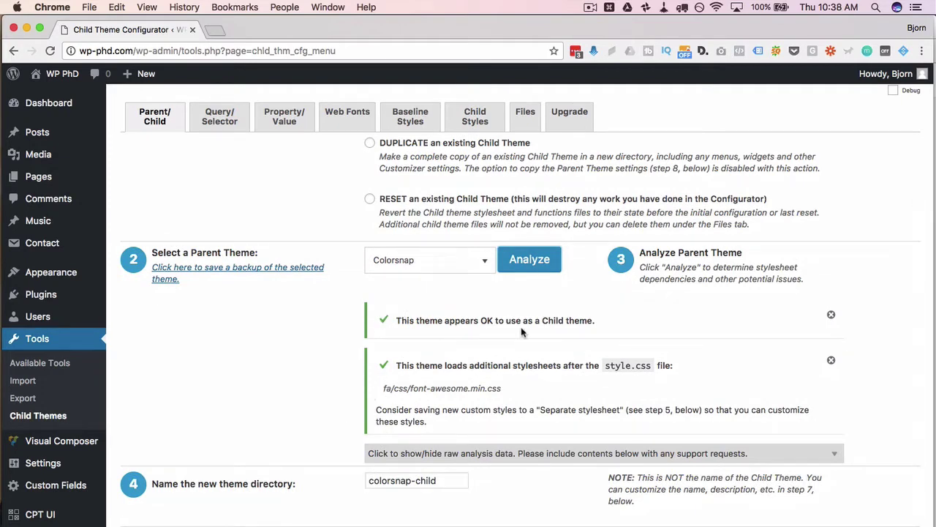
scroll(579, 320, "down", 1)
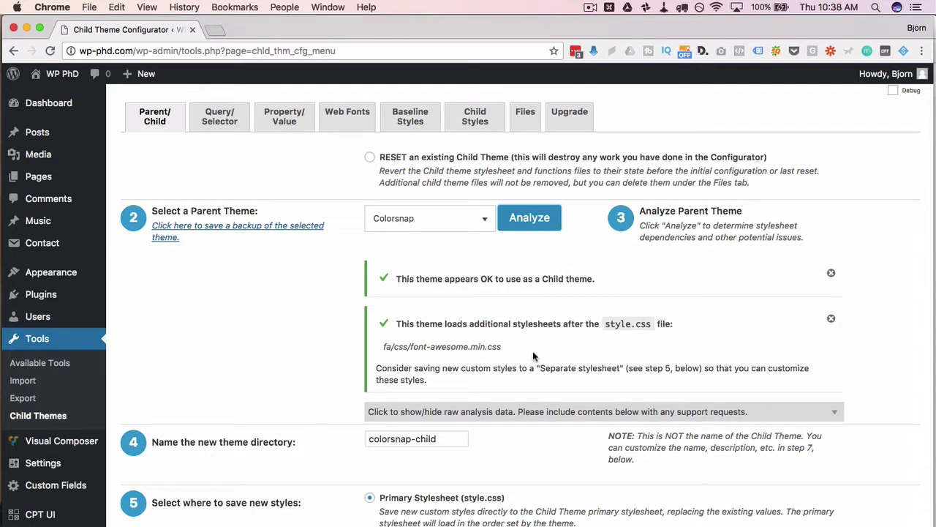
left_click_drag(502, 348, 379, 349)
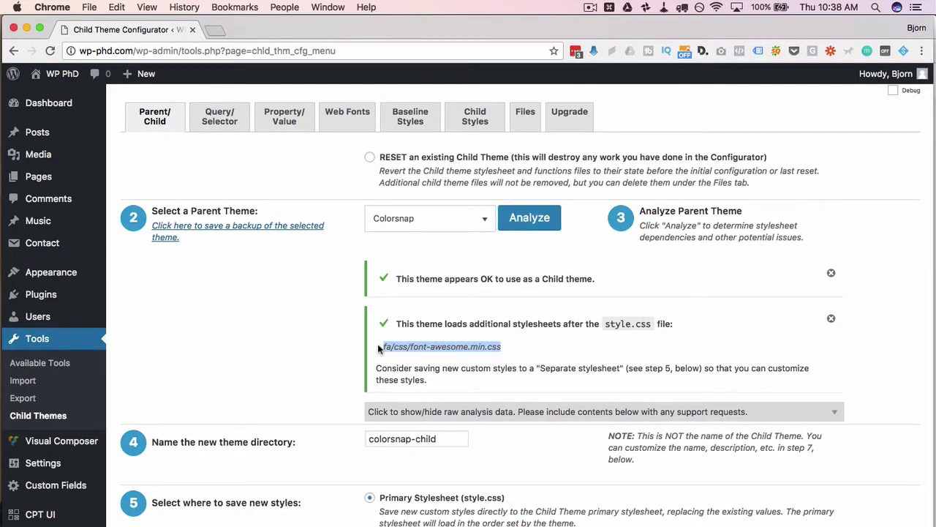
scroll(379, 349, "down", 1)
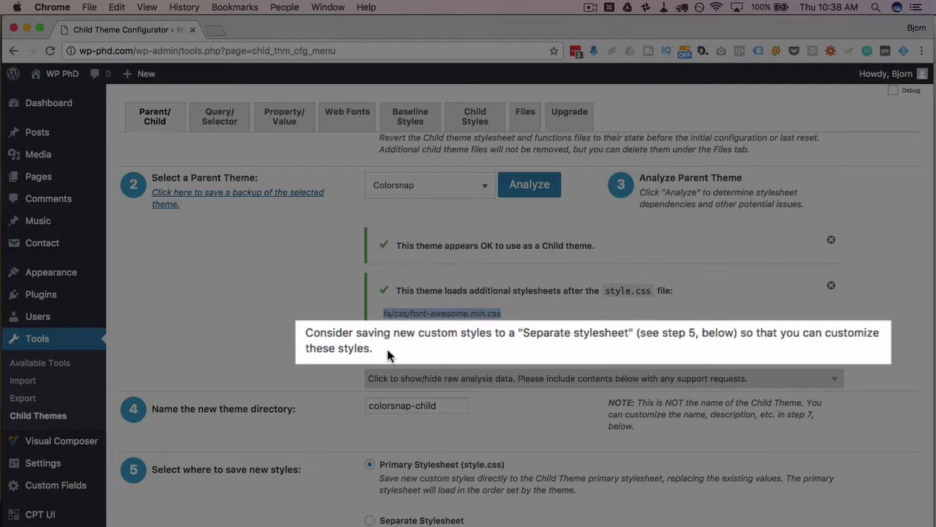
scroll(327, 388, "down", 3)
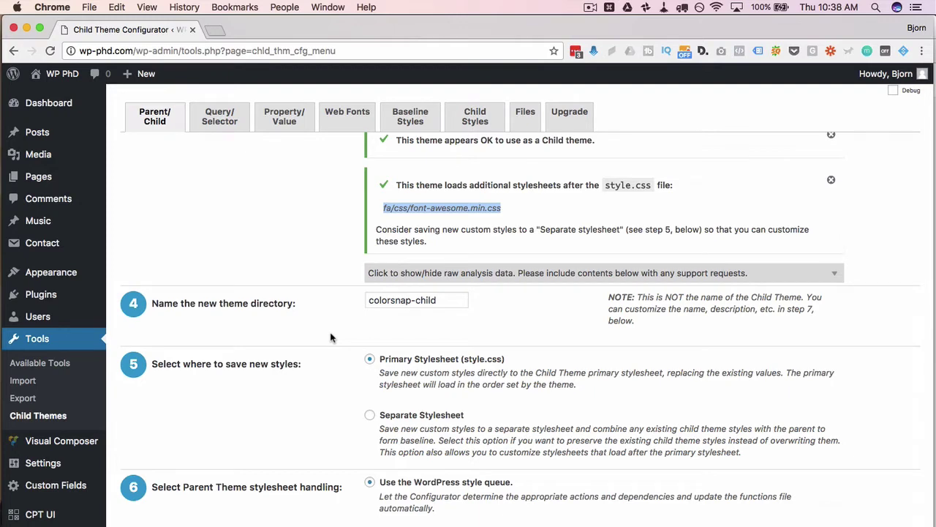
- Switch the parent theme to Divi, analyze it, and review the stylesheets listed in the analysis
scroll(330, 338, "up", 5)
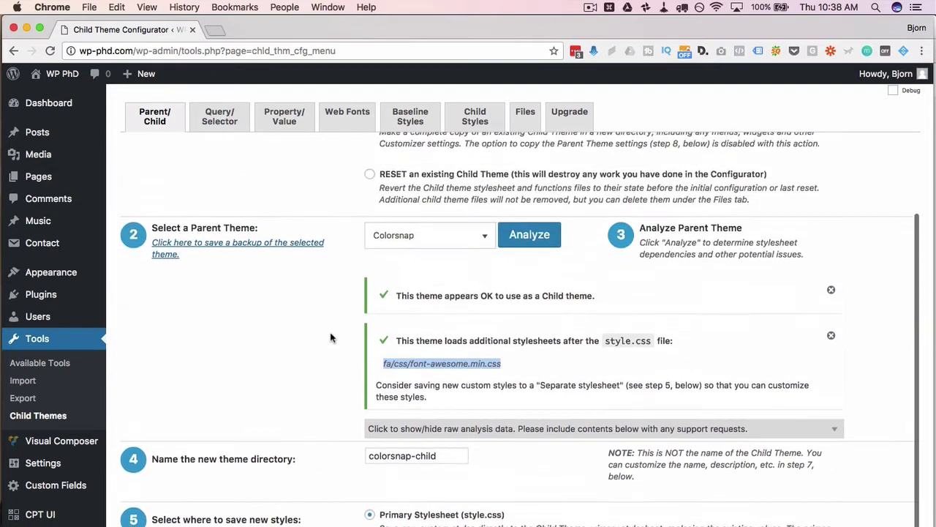
left_click(477, 272)
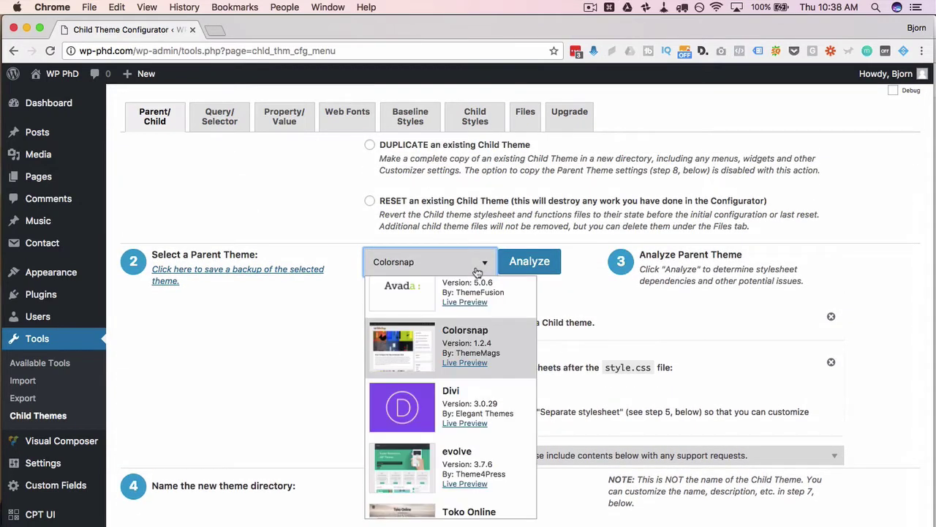
scroll(501, 434, "up", 1)
left_click(497, 420)
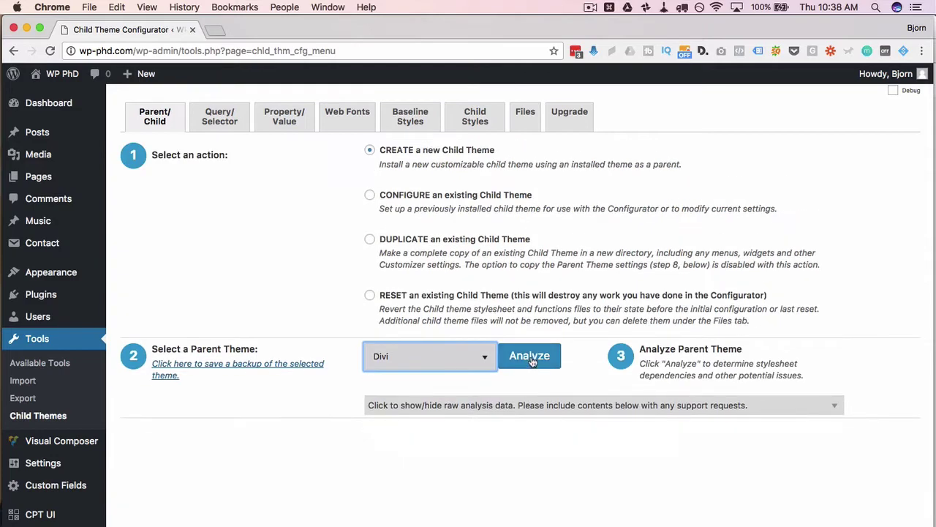
left_click(531, 358)
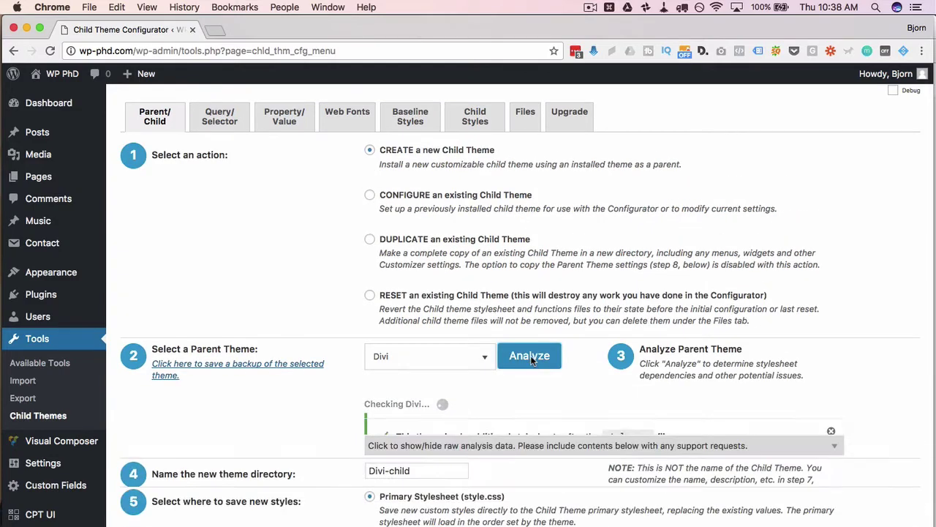
scroll(532, 360, "down", 3)
scroll(359, 376, "down", 2)
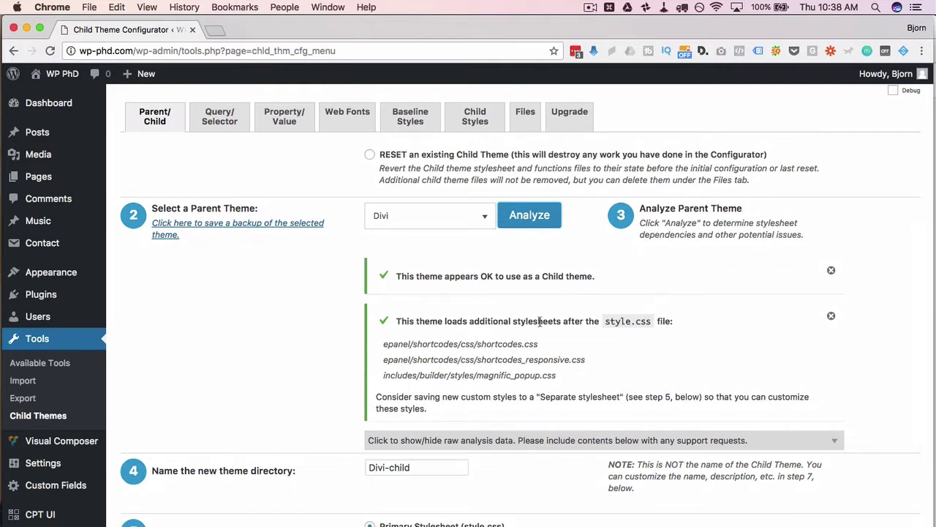
left_click_drag(569, 379, 385, 345)
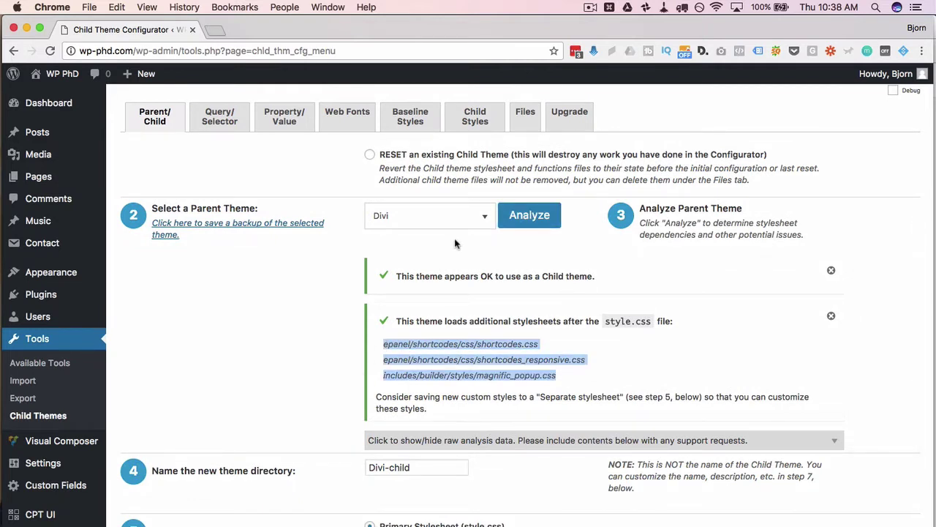
- Select Twenty Seventeen as the parent theme, analyze it, and check the analysis result
left_click(484, 218)
scroll(451, 408, "down", 3)
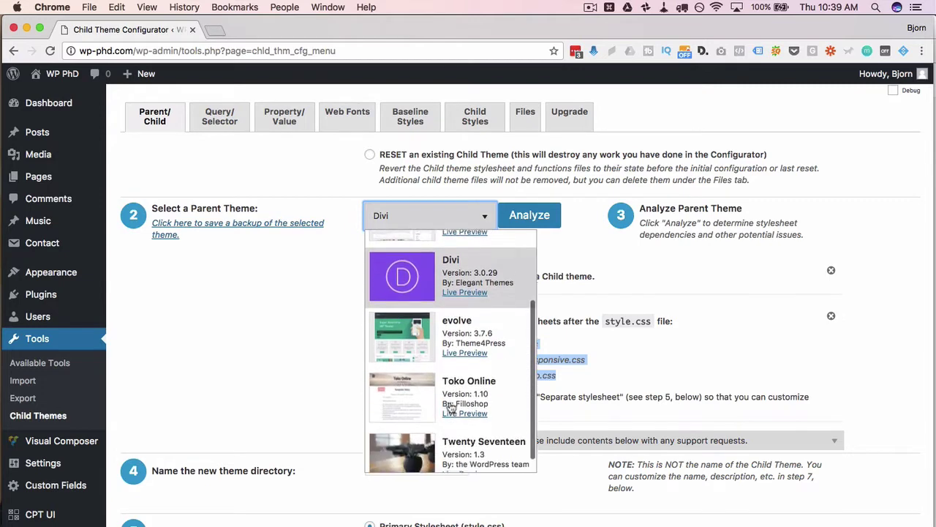
scroll(410, 410, "down", 1)
left_click(388, 404)
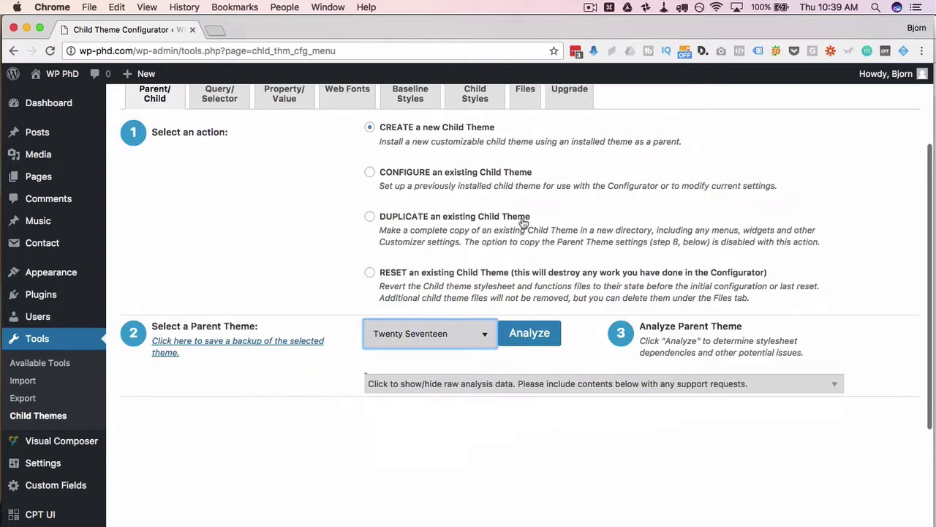
left_click(528, 332)
scroll(352, 336, "down", 3)
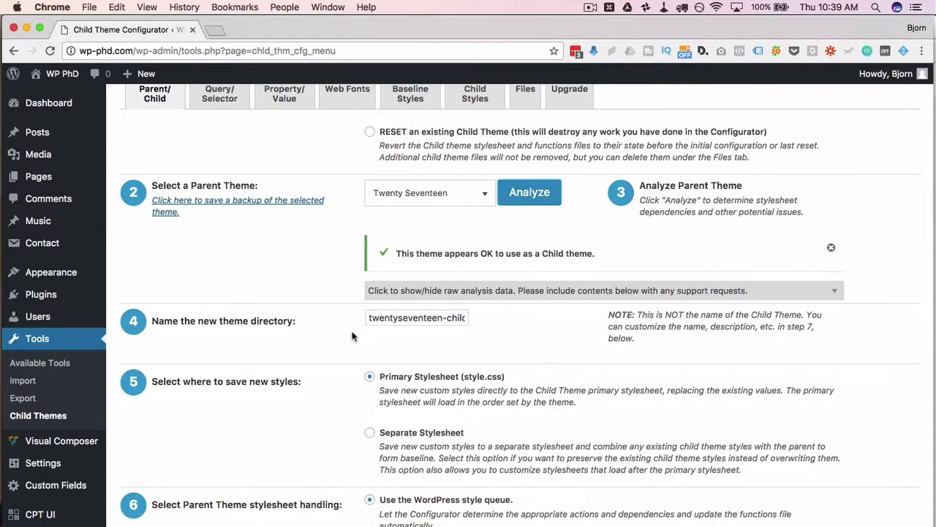
left_click_drag(395, 253, 622, 253)
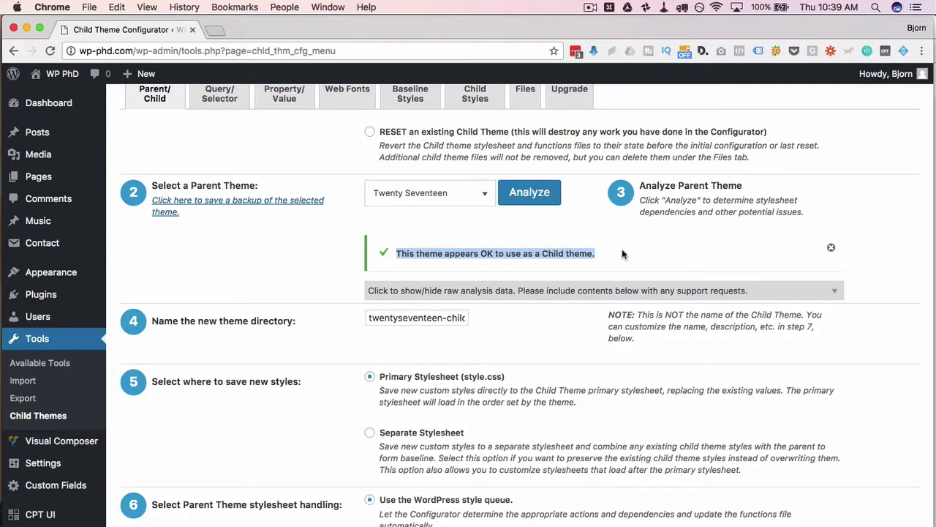
- Switch the parent theme to evolve, analyze it, and review the additional stylesheets listed in the analysis
left_click(474, 202)
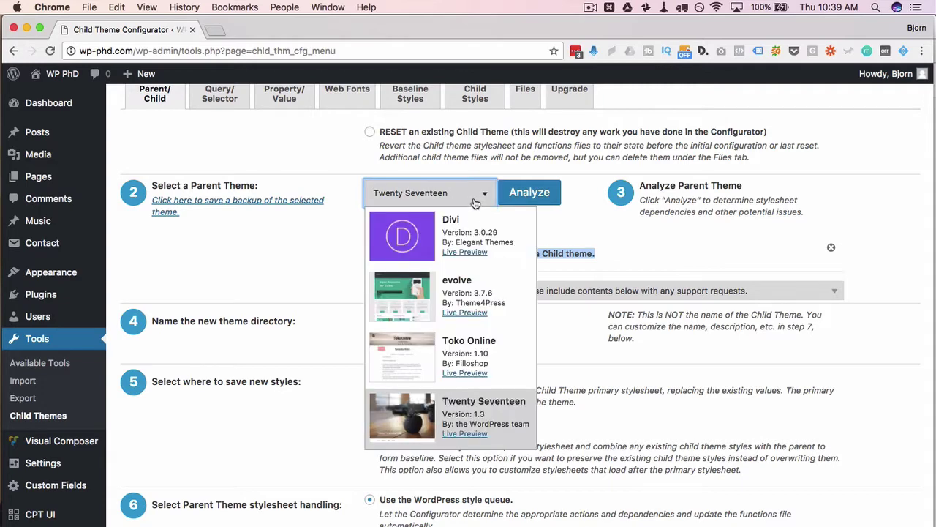
left_click(404, 306)
left_click(534, 334)
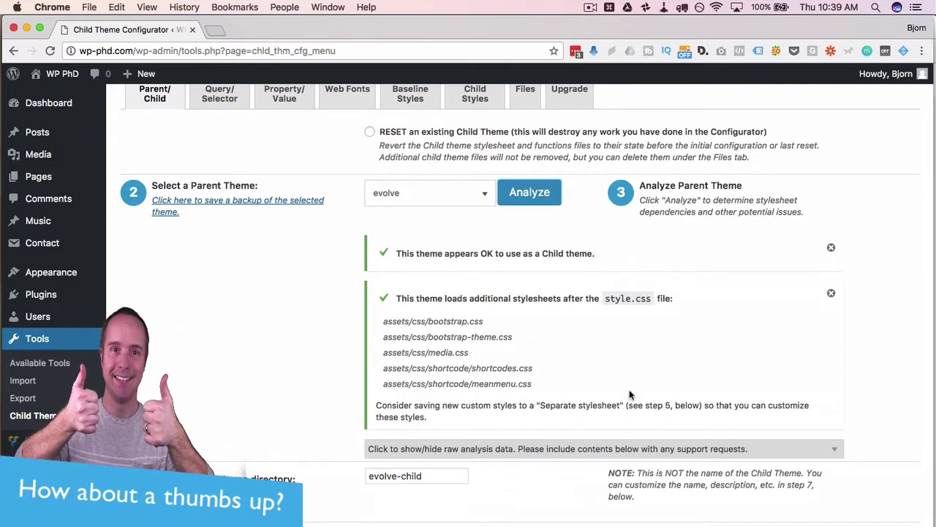
left_click_drag(553, 388, 375, 324)
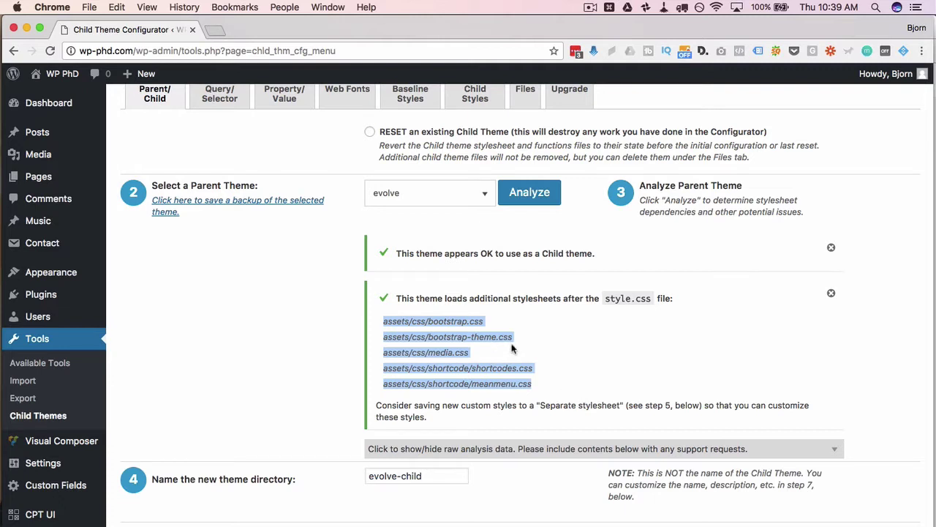
- Select Colorsnap as the parent theme again and analyze it
left_click(488, 196)
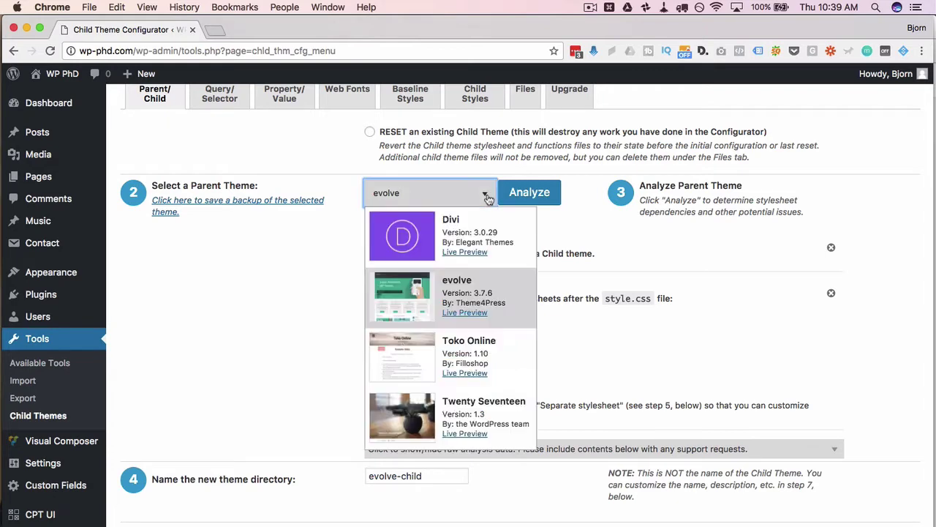
scroll(468, 359, "down", 2)
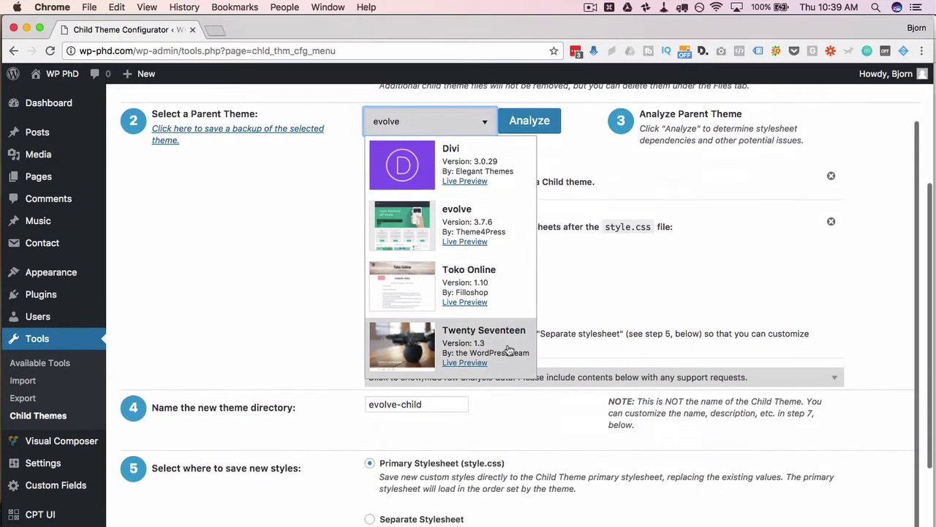
left_click(504, 353)
left_click(473, 124)
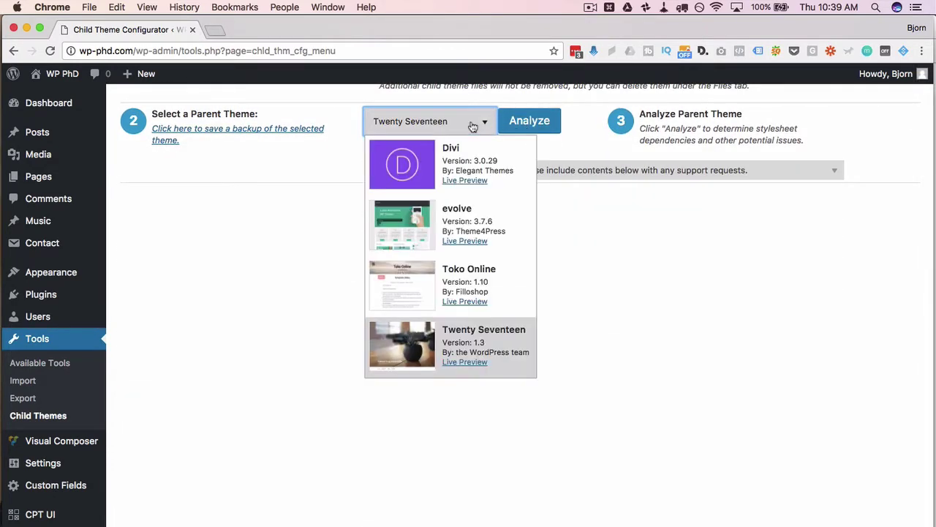
scroll(486, 230, "up", 3)
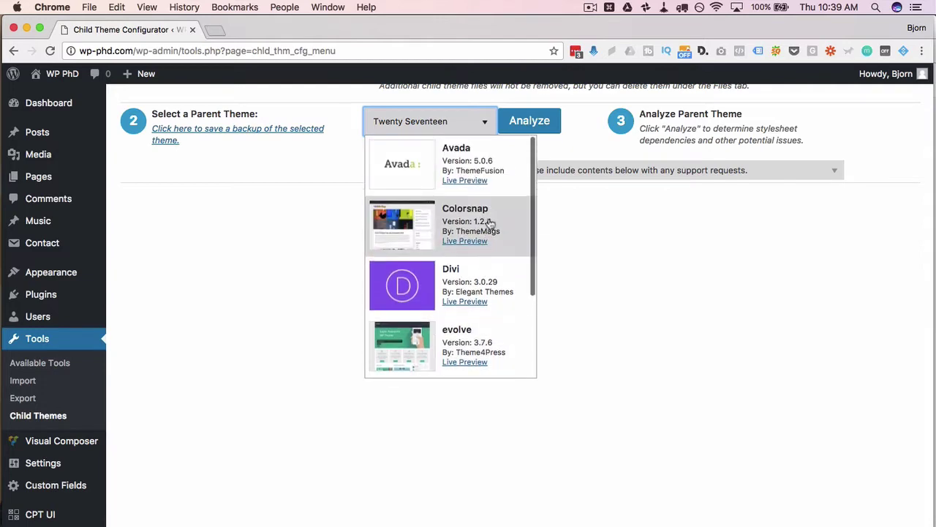
left_click(488, 224)
left_click(538, 122)
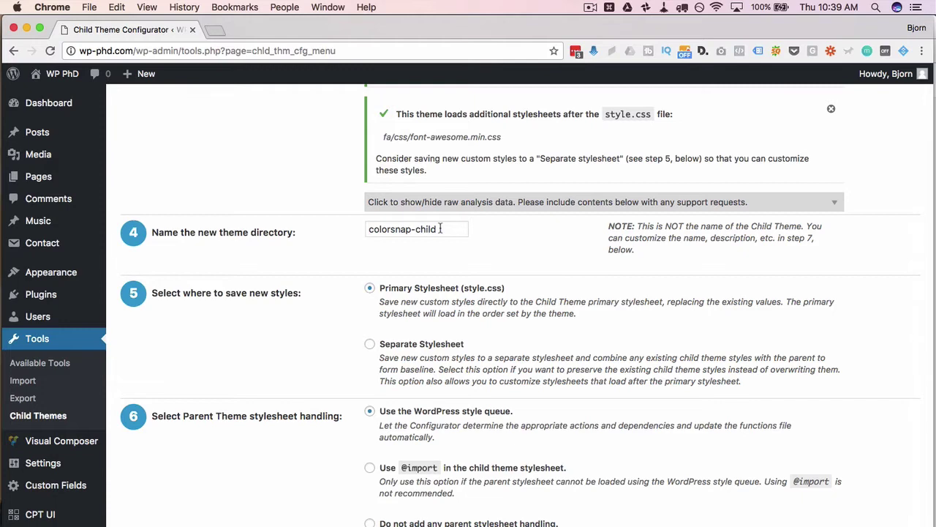
- Keep colorsnap-child as the new theme directory and choose Separate Stylesheet for saving new styles, as the analysis suggests
left_click_drag(440, 228, 369, 228)
left_click(361, 246)
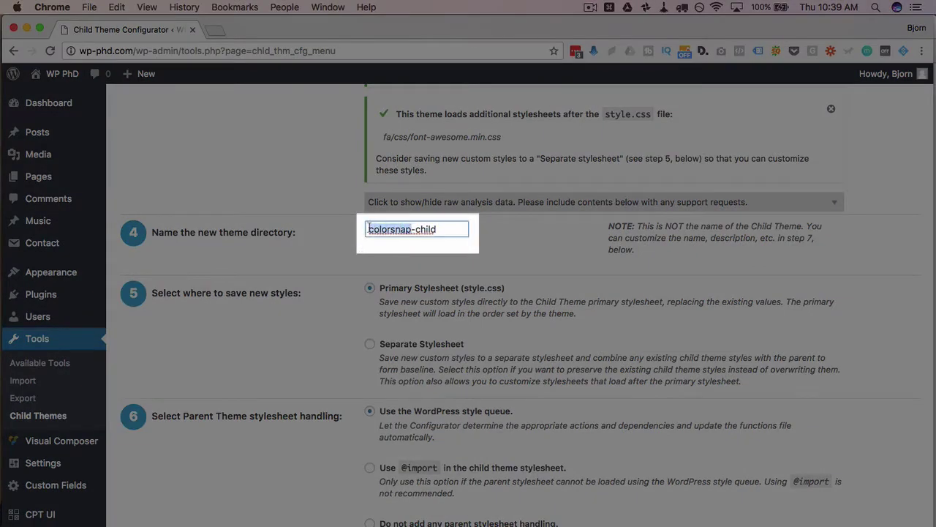
left_click(439, 229)
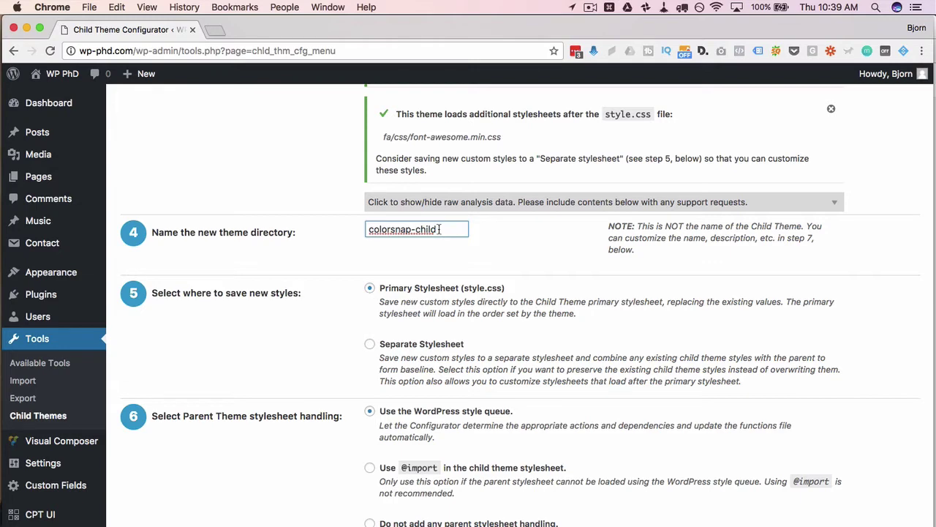
scroll(403, 241, "down", 3)
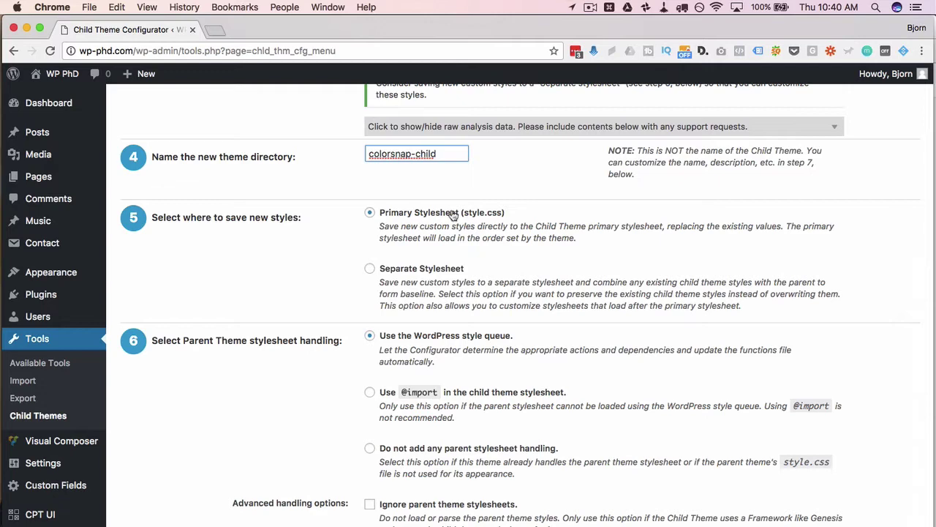
scroll(357, 253, "up", 3)
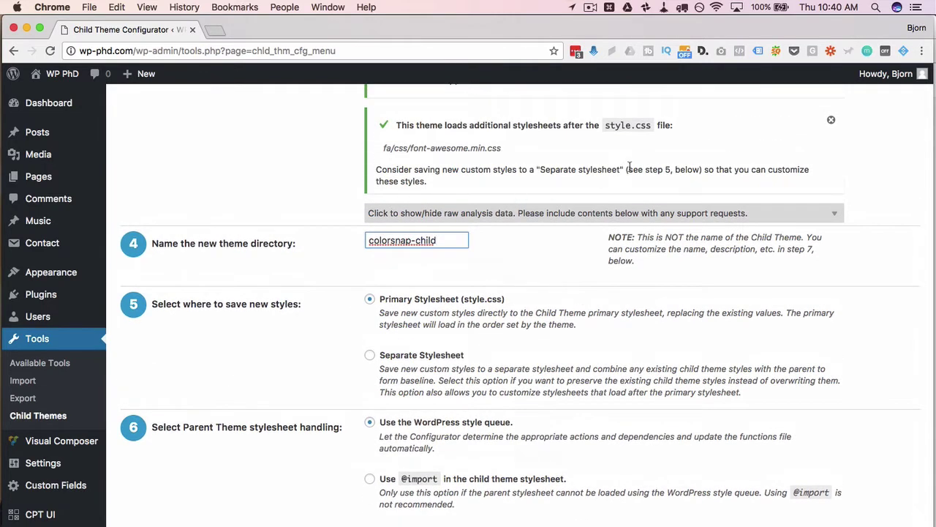
left_click_drag(376, 170, 703, 173)
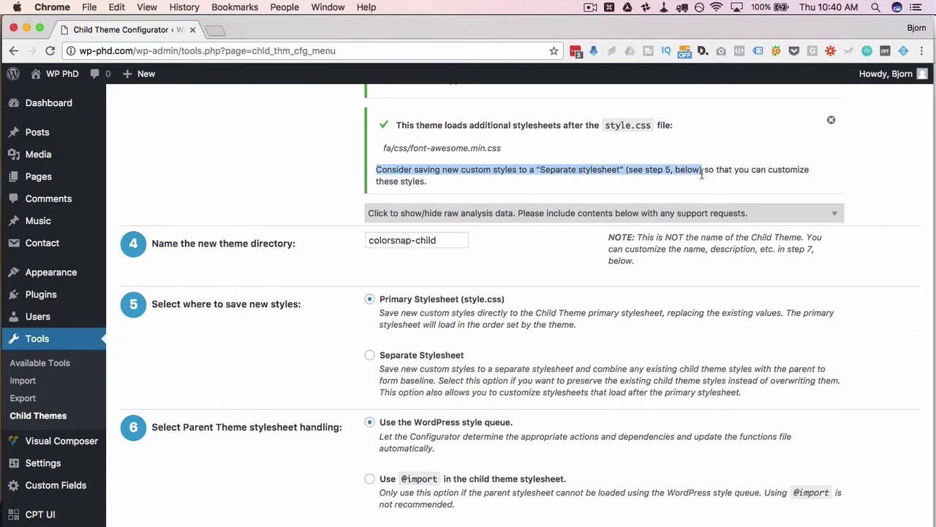
scroll(324, 314, "down", 1)
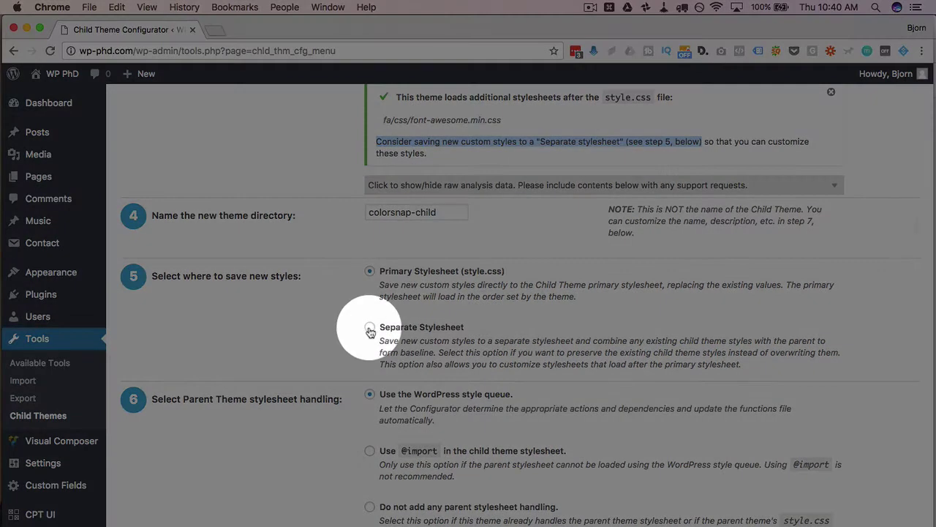
left_click(370, 329)
- Review the parent theme stylesheet handling choices and the advanced handling options in the configurator
scroll(347, 345, "down", 3)
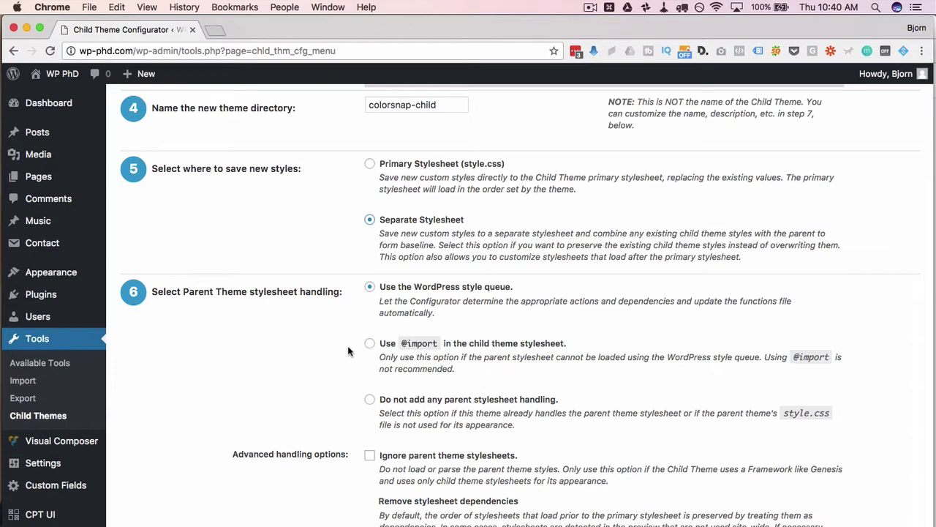
scroll(347, 345, "down", 2)
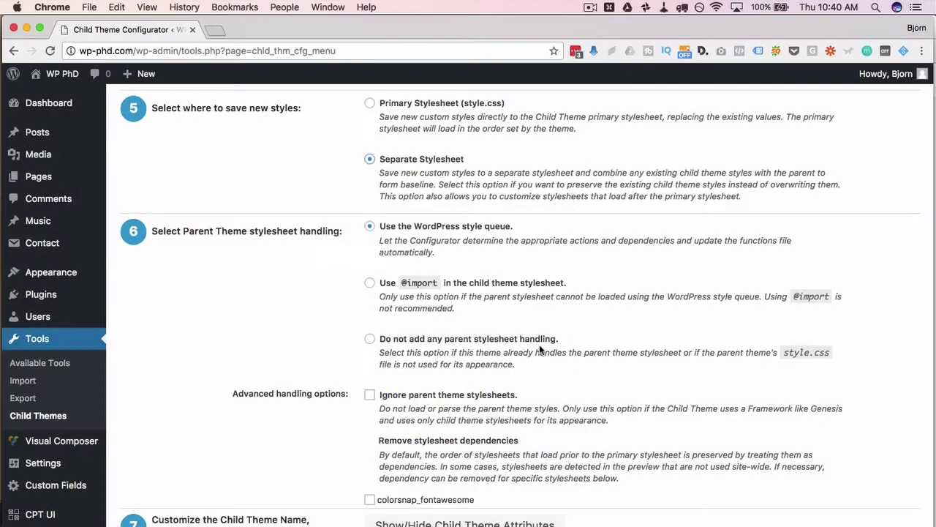
scroll(293, 333, "down", 2)
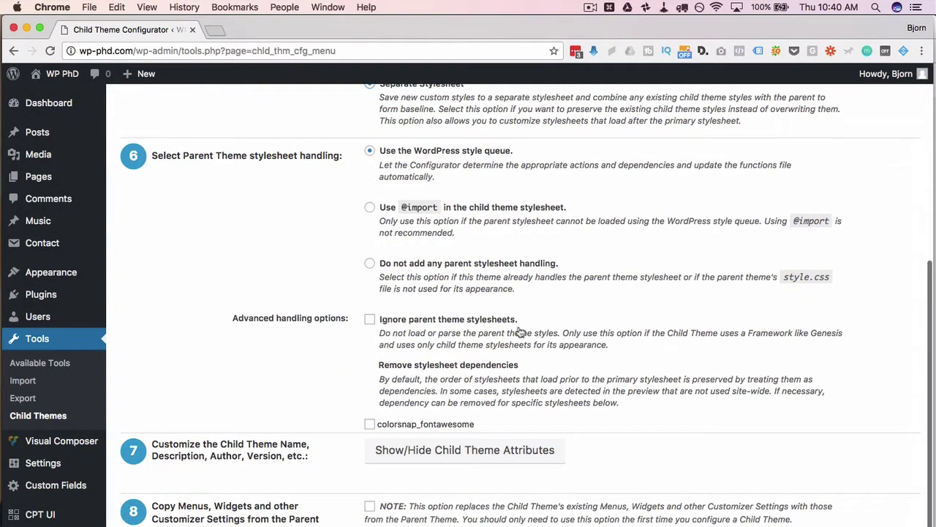
scroll(367, 380, "down", 1)
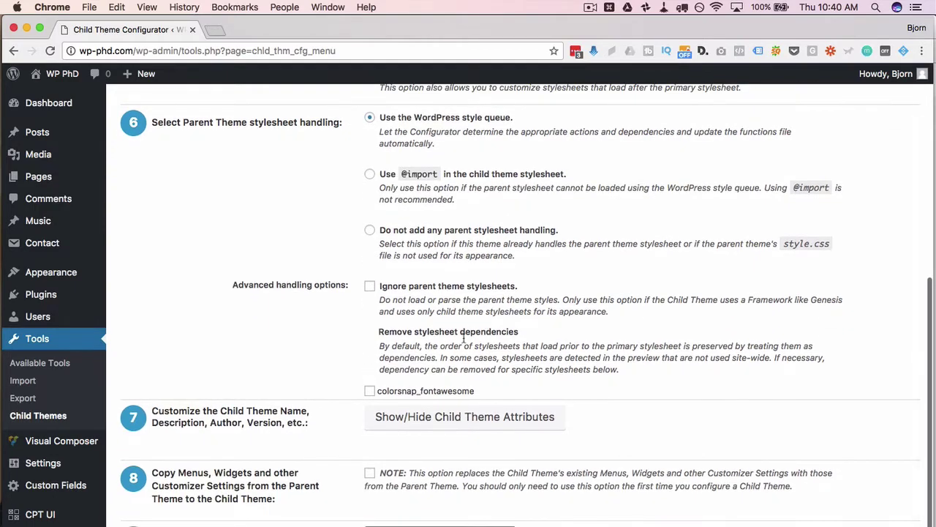
scroll(322, 359, "down", 1)
scroll(413, 223, "up", 2)
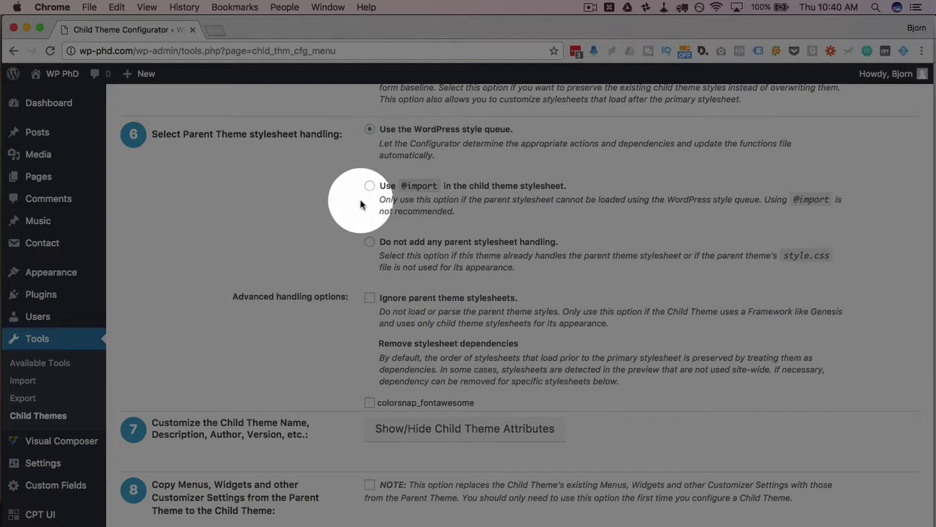
scroll(343, 299, "down", 1)
scroll(343, 299, "down", 1)
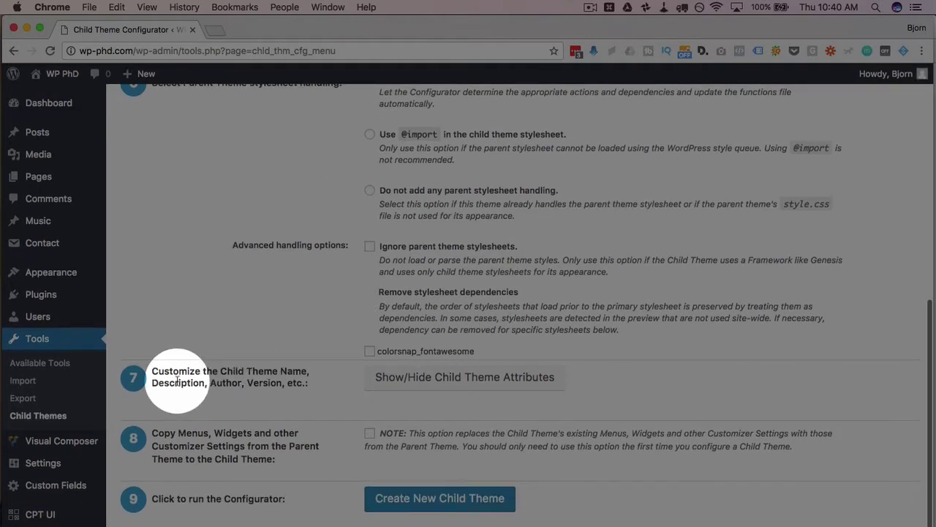
- Show the child theme attributes and set the child theme name to My Awesome Child Theme
left_click(399, 379)
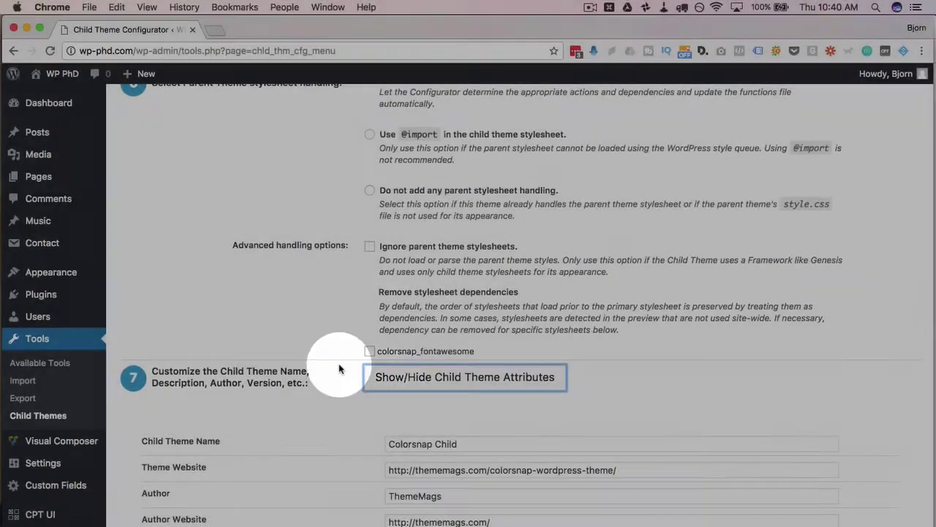
scroll(331, 363, "down", 1)
scroll(331, 356, "down", 4)
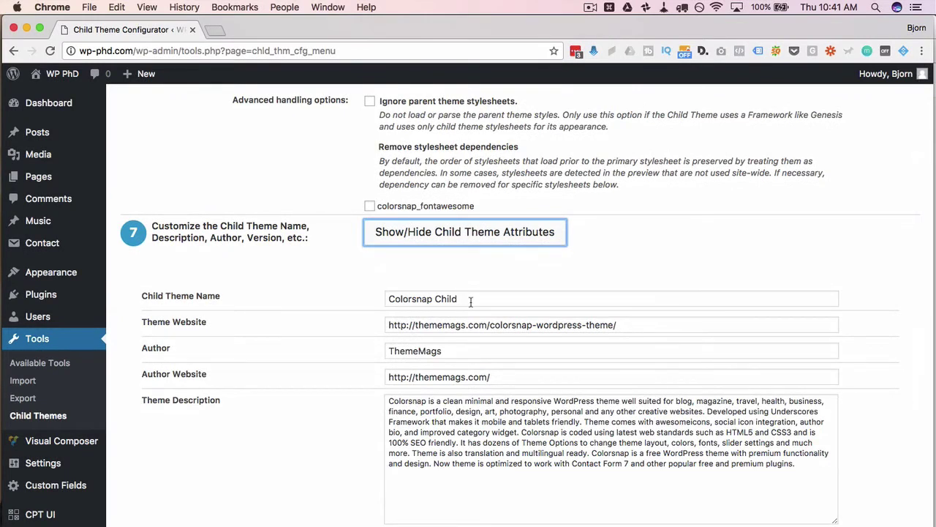
double_click(408, 301)
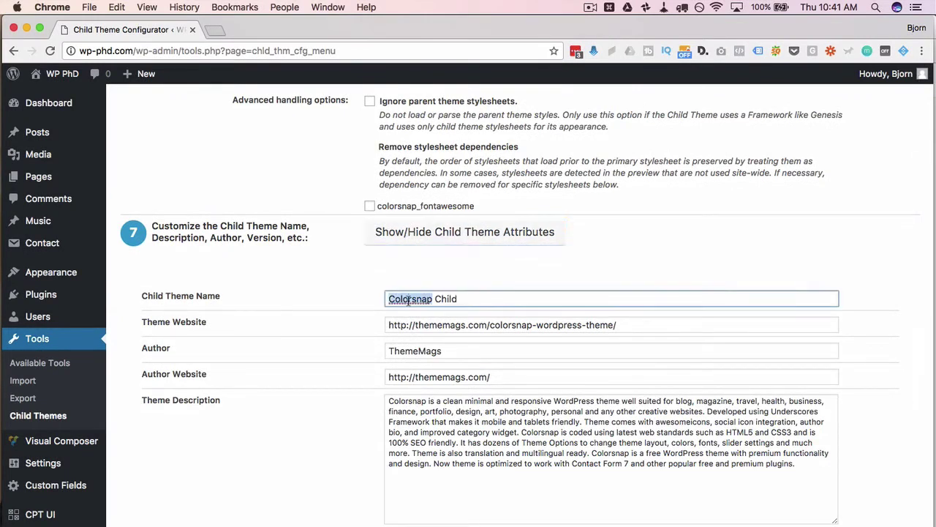
type("My Awesome")
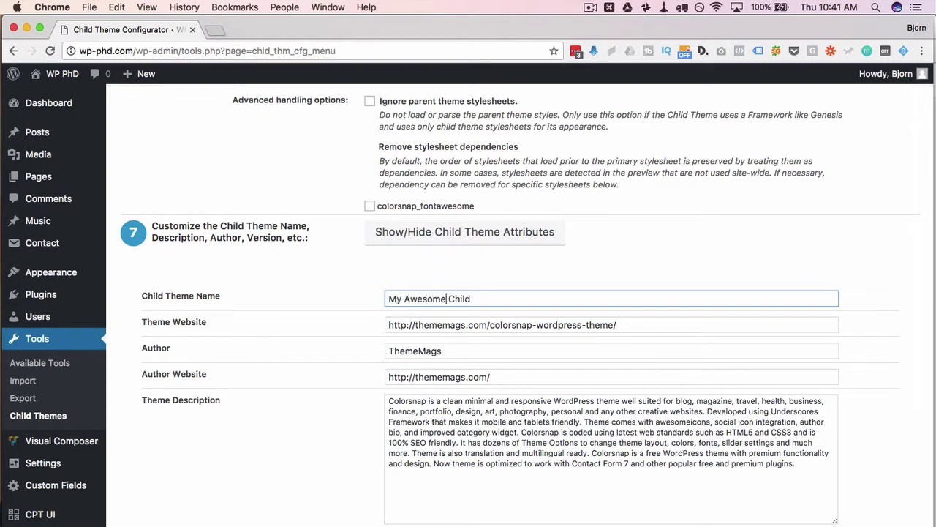
key("Right")
key("Right")
key("Right")
key("Right")
key("Right")
key("Right")
type("THem")
key("BackSpace")
key("BackSpace")
key("BackSpace")
type("heme")
- Enable copying menus, widgets and other Customizer settings from the parent theme, and create the new child theme
left_click(460, 325)
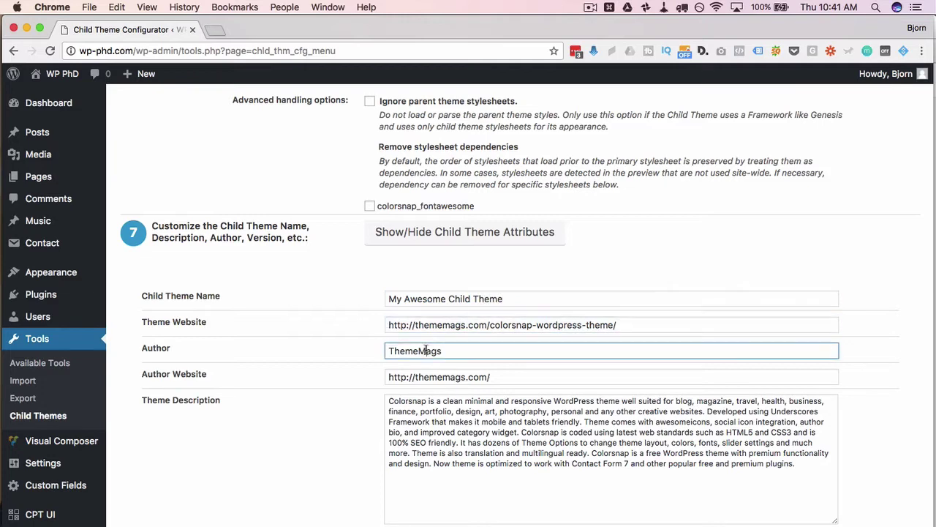
double_click(426, 351)
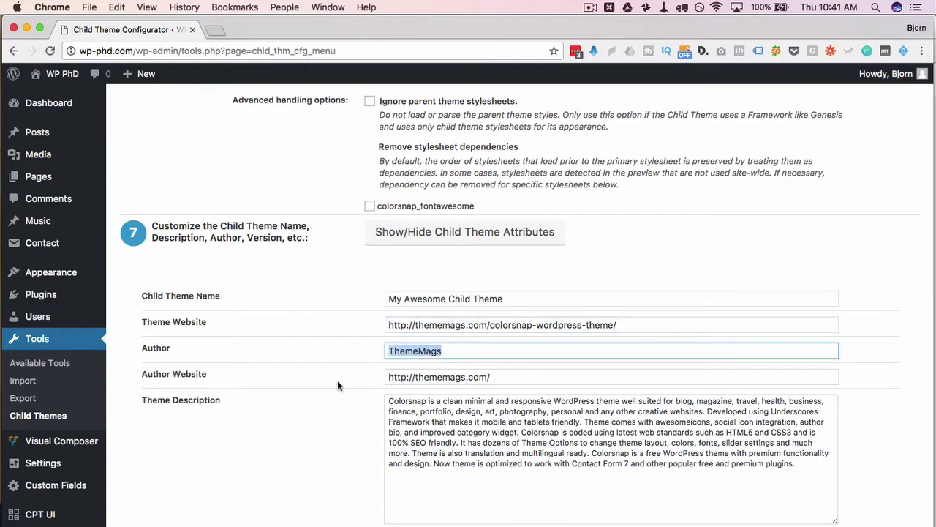
scroll(336, 387, "down", 2)
scroll(296, 466, "down", 10)
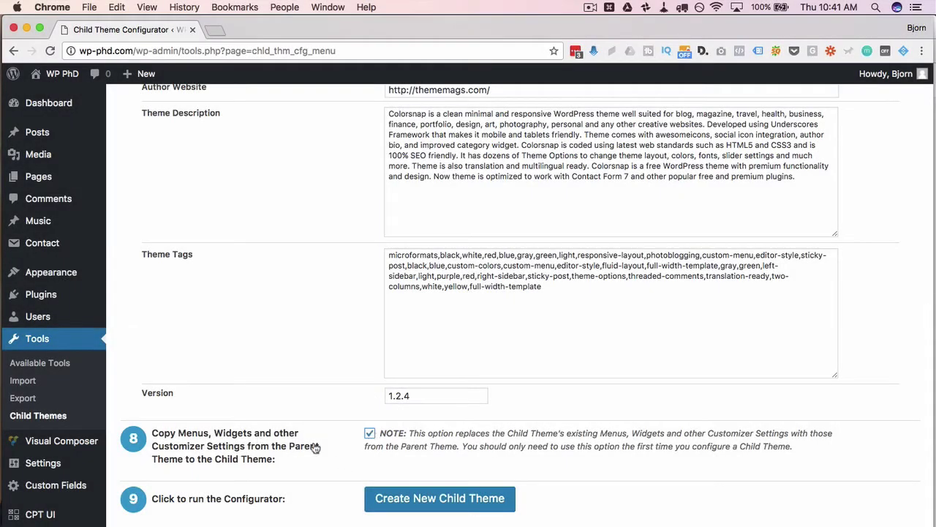
scroll(327, 480, "down", 1)
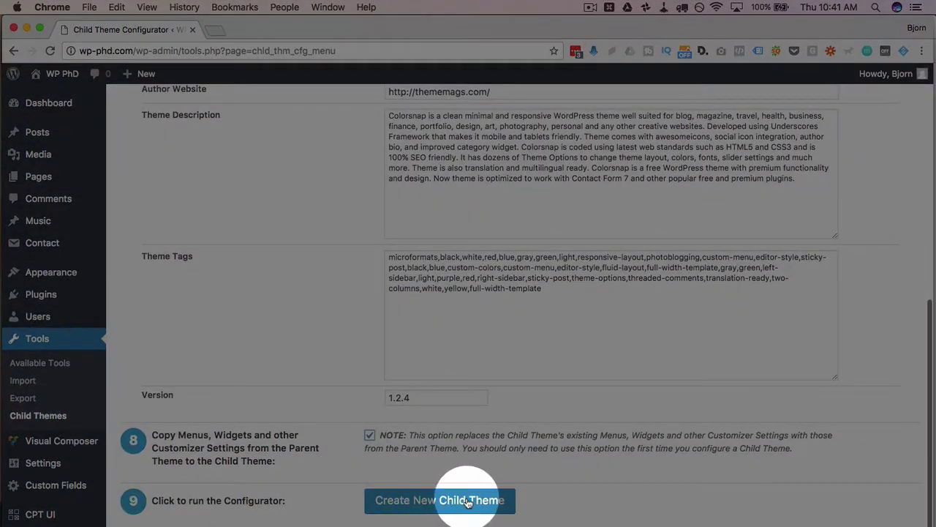
left_click(439, 495)
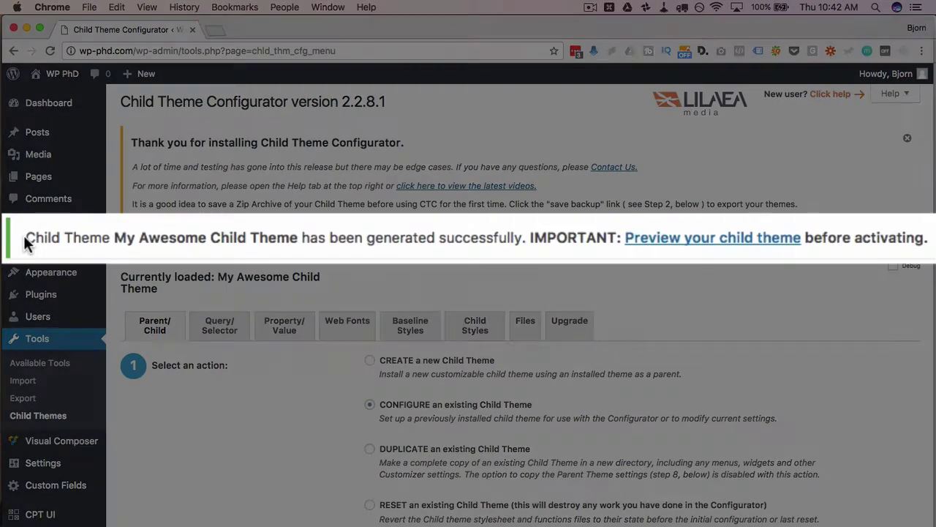
- Open the live preview of My Awesome Child Theme and inspect the My Poll sidebar widget and the homepage content
left_click_drag(132, 238, 532, 234)
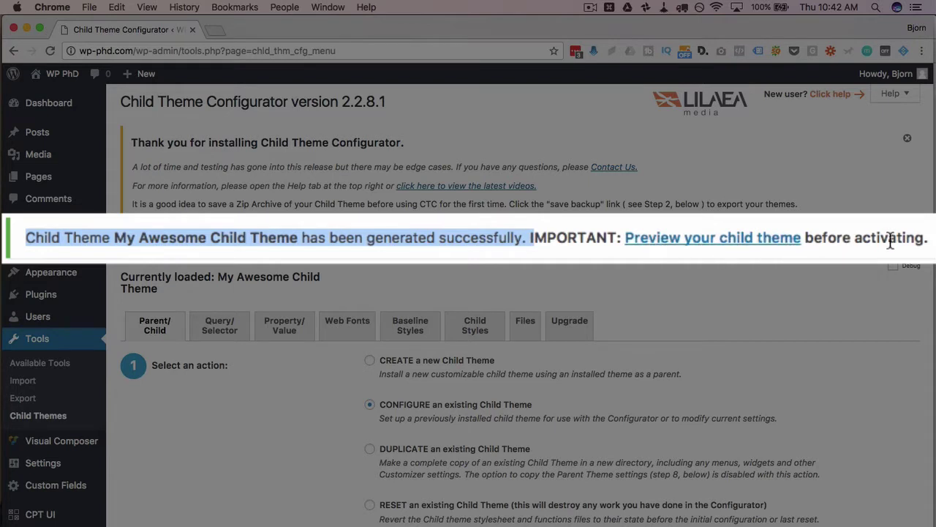
left_click(729, 248)
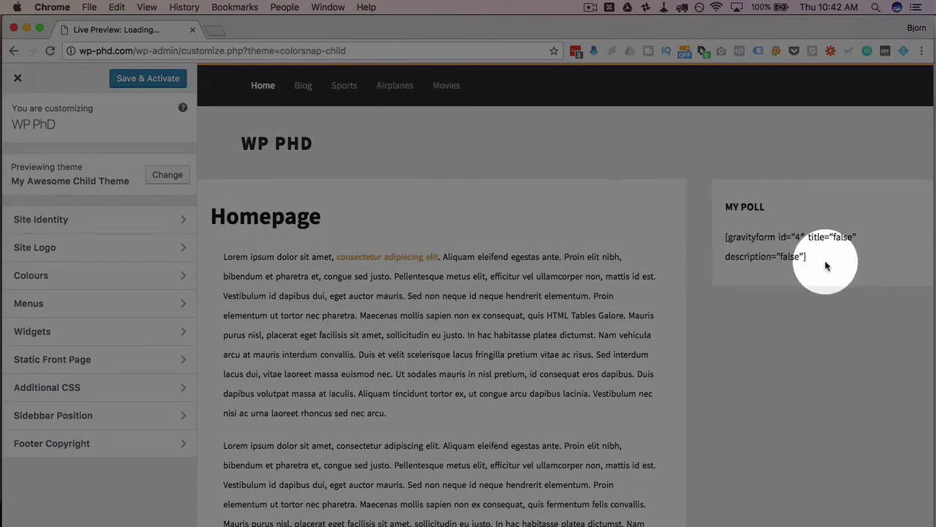
left_click_drag(825, 265, 721, 240)
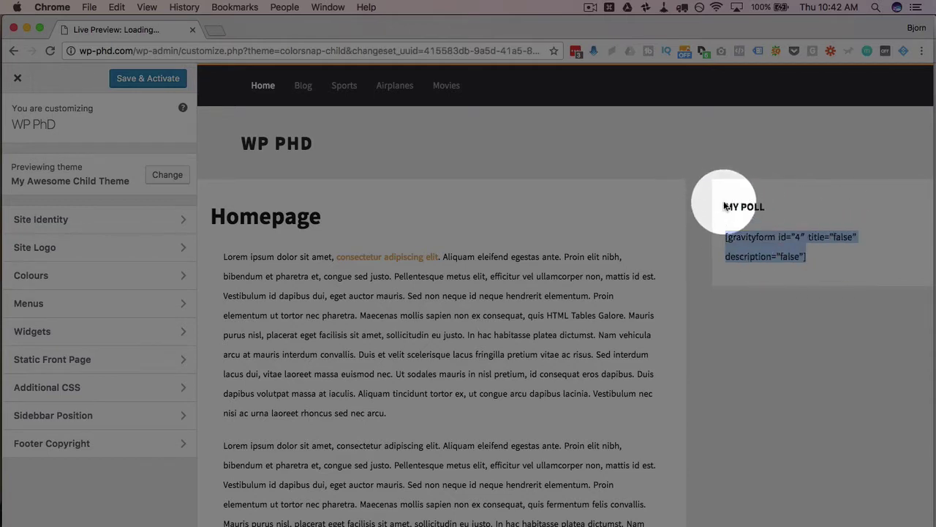
left_click_drag(724, 206, 824, 259)
left_click(825, 259)
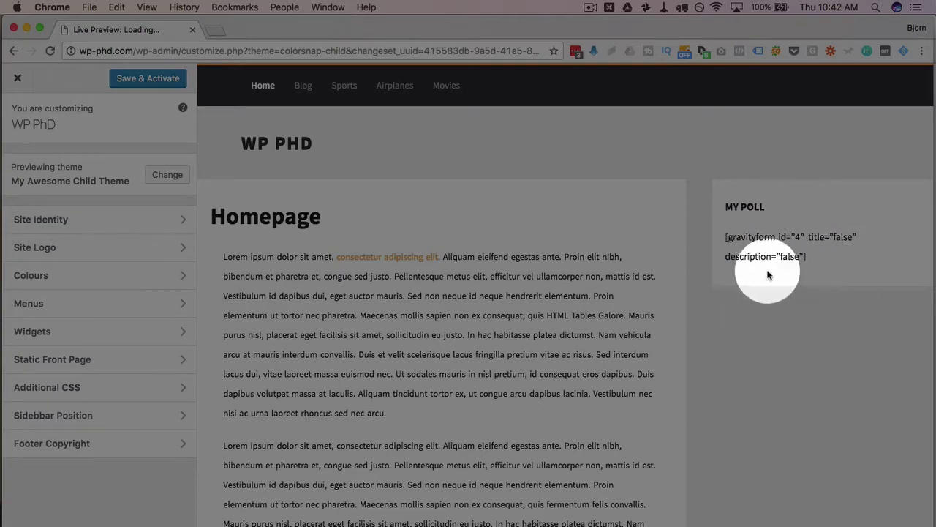
scroll(556, 307, "down", 10)
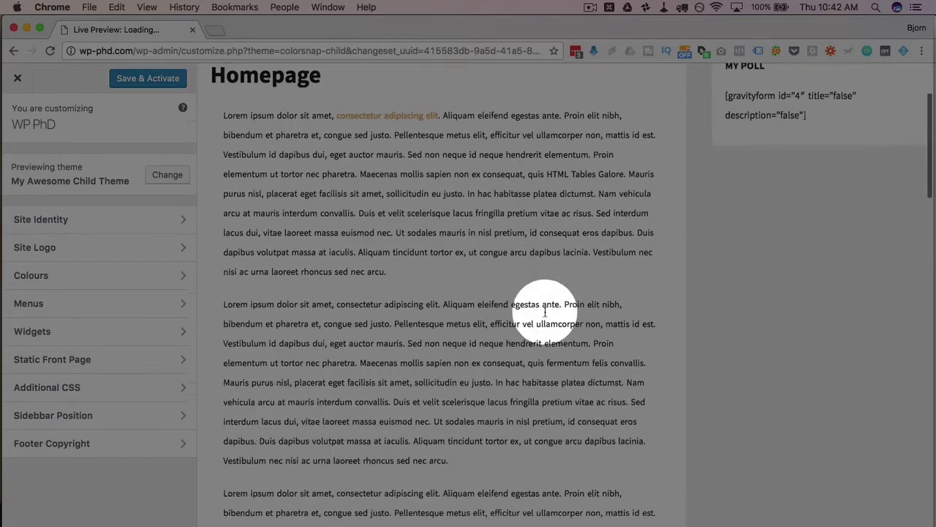
scroll(545, 313, "down", 10)
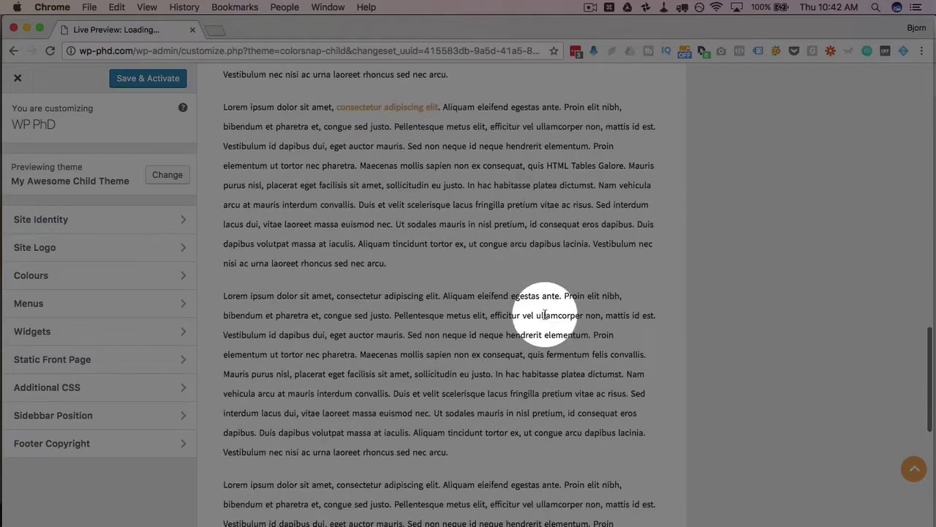
- Save and activate My Awesome Child Theme from the live preview, and close the Customizer
scroll(544, 315, "up", 6)
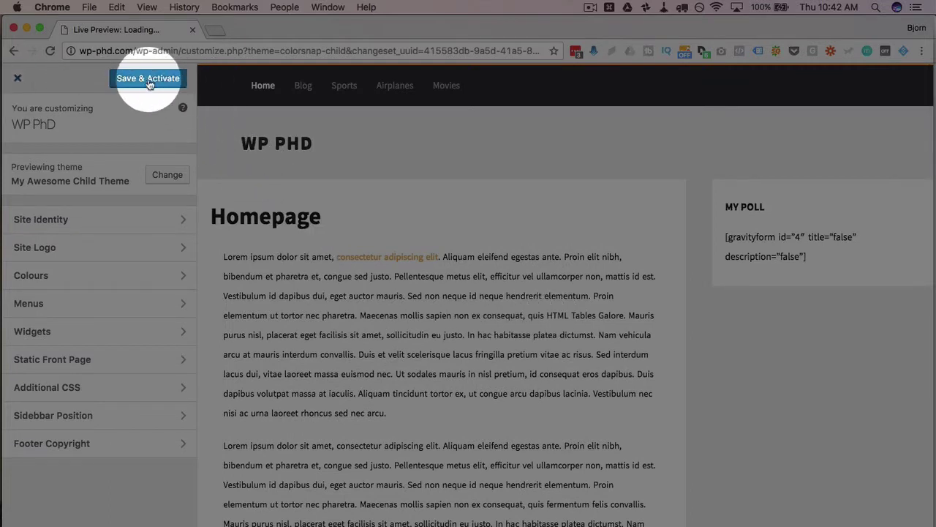
left_click(141, 78)
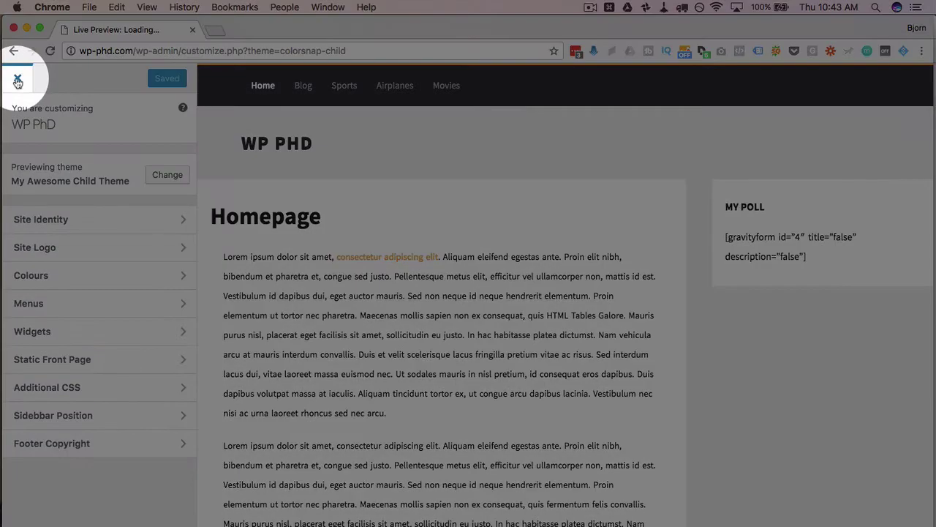
left_click(17, 79)
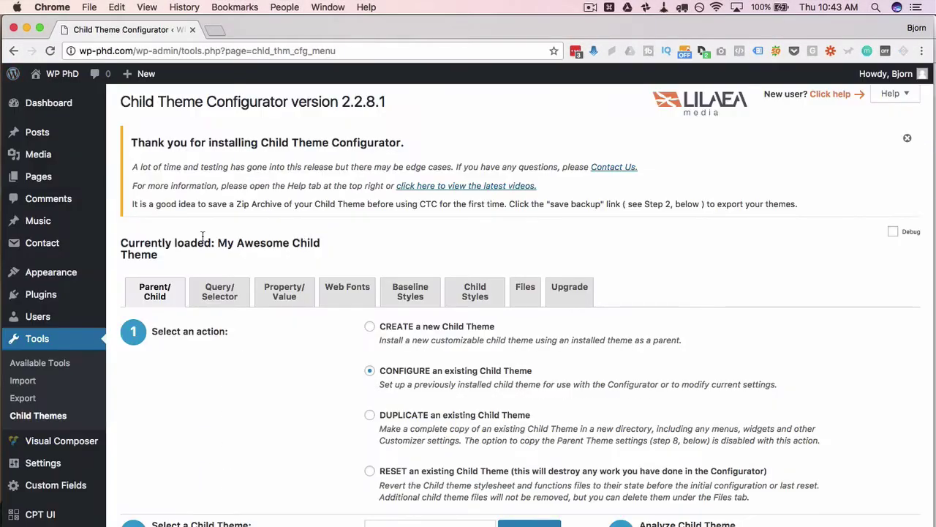
- Open the WordPress theme file editor for My Awesome Child Theme
scroll(202, 235, "down", 3)
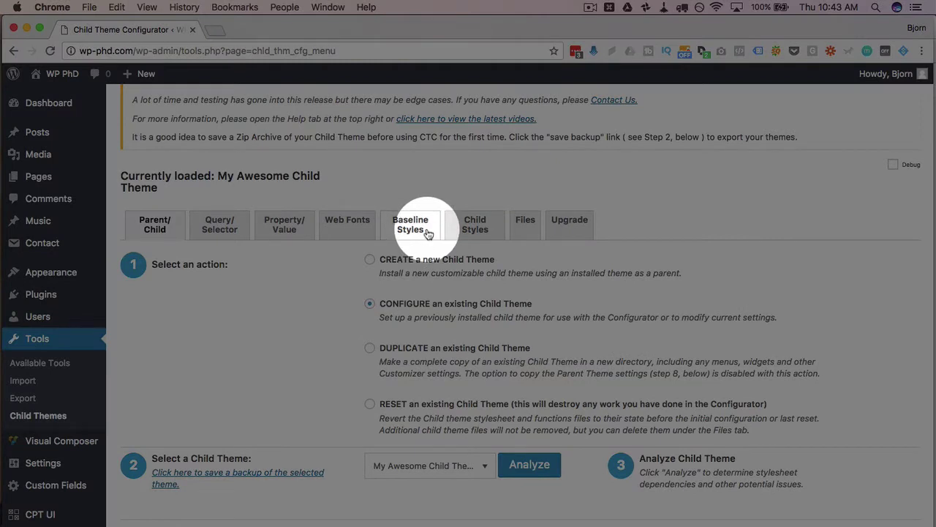
scroll(146, 293, "down", 1)
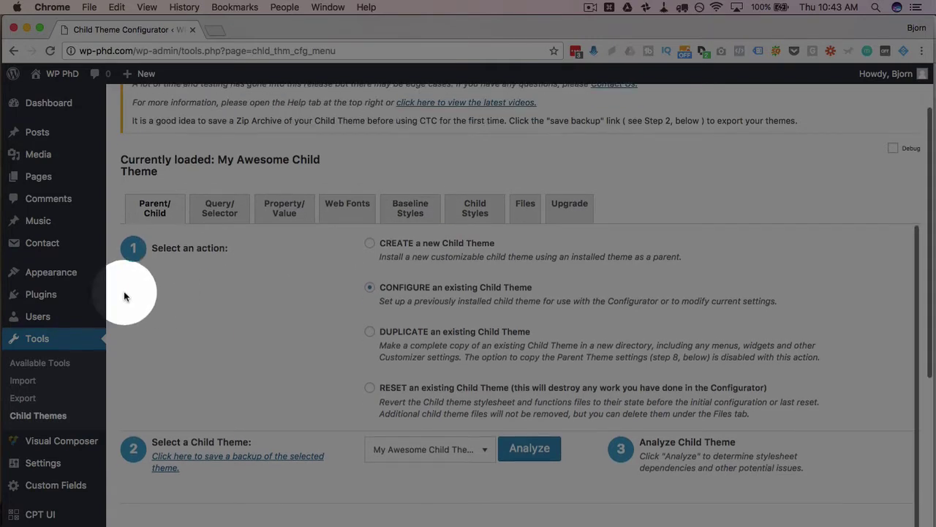
mouse_move(25, 273)
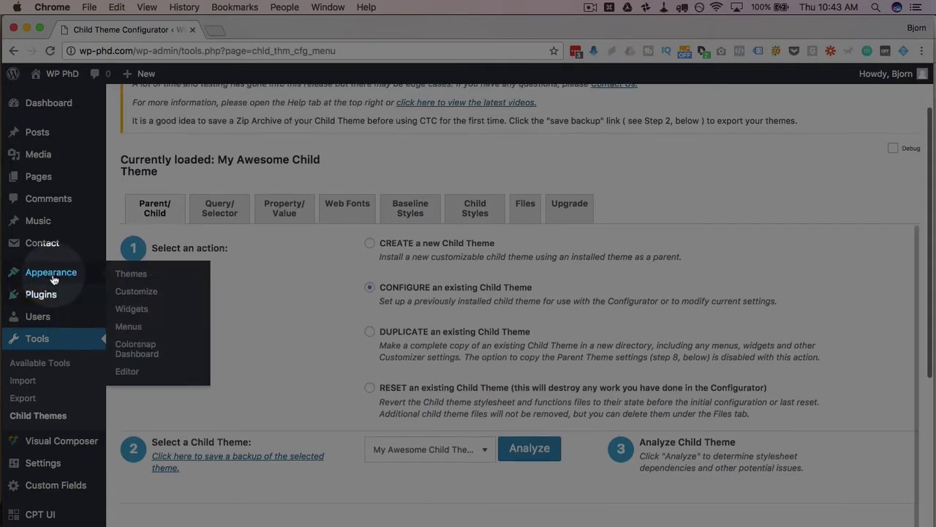
left_click(130, 372)
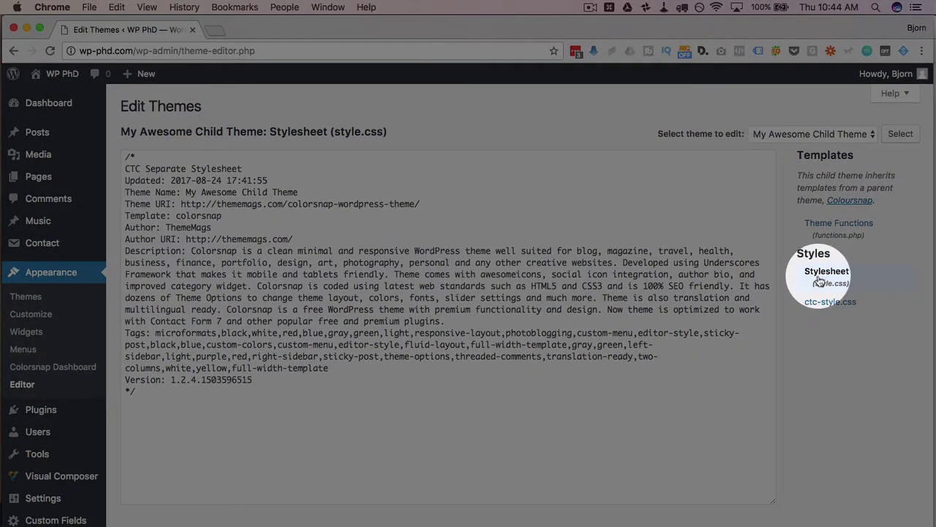
- Review the child theme's ctc-style.css, including its Separate Stylesheet comment, and compare it with style.css
left_click(823, 308)
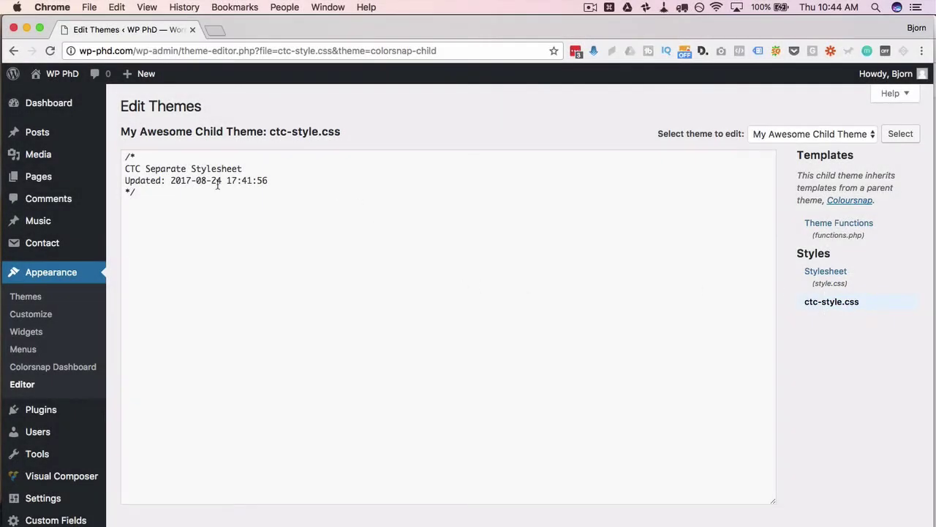
left_click_drag(167, 168, 234, 169)
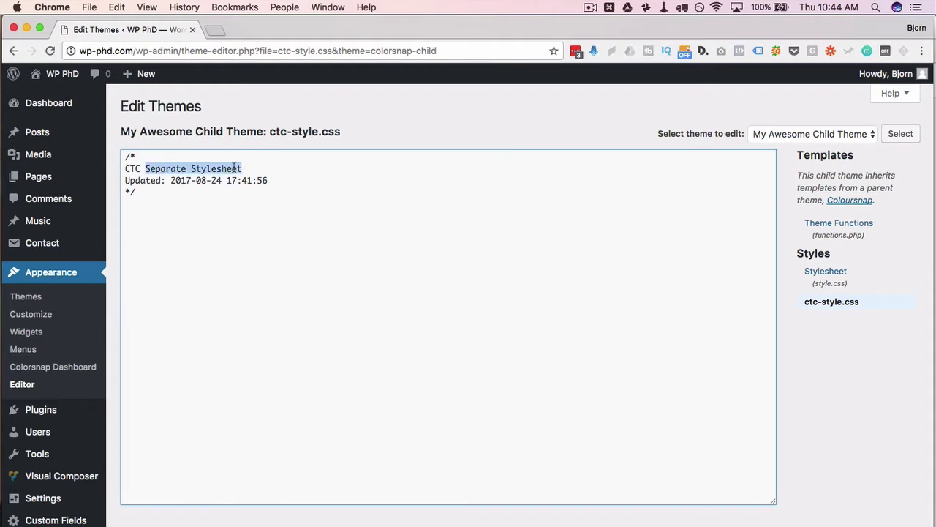
left_click(248, 233)
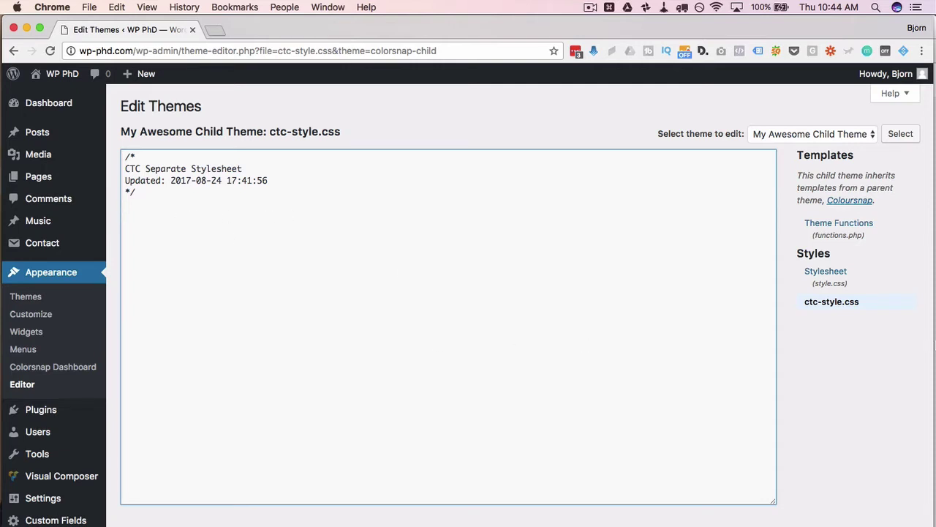
left_click(827, 273)
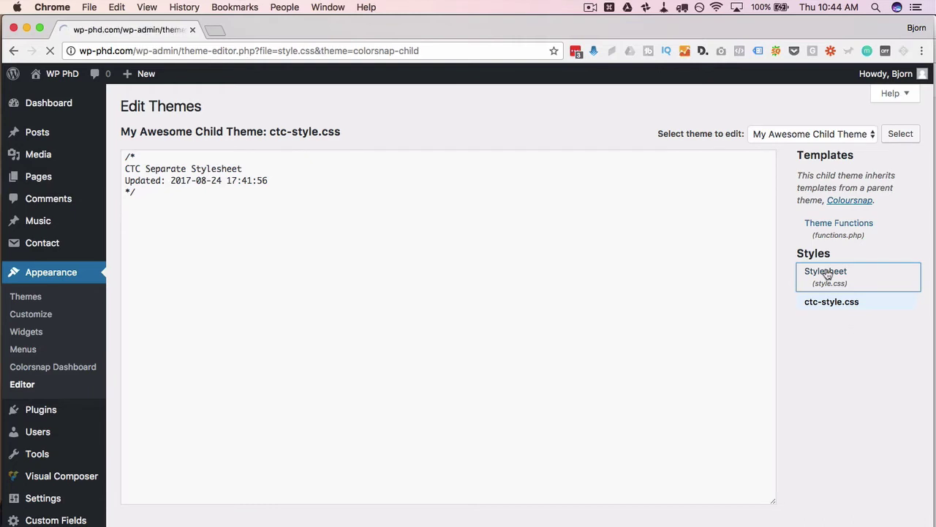
left_click(834, 308)
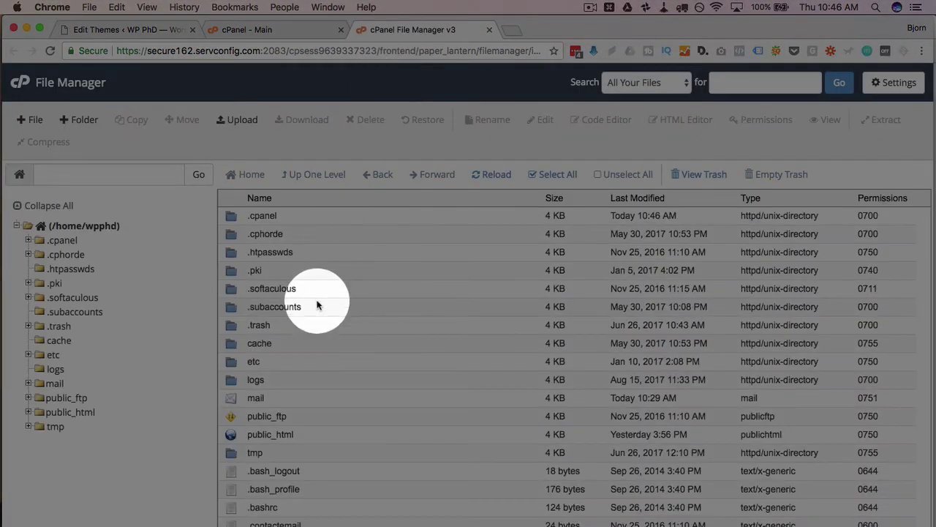
- In the cPanel File Manager, browse to public_html/wp-content/themes and locate the colorsnap and colorsnap-child folders
double_click(308, 433)
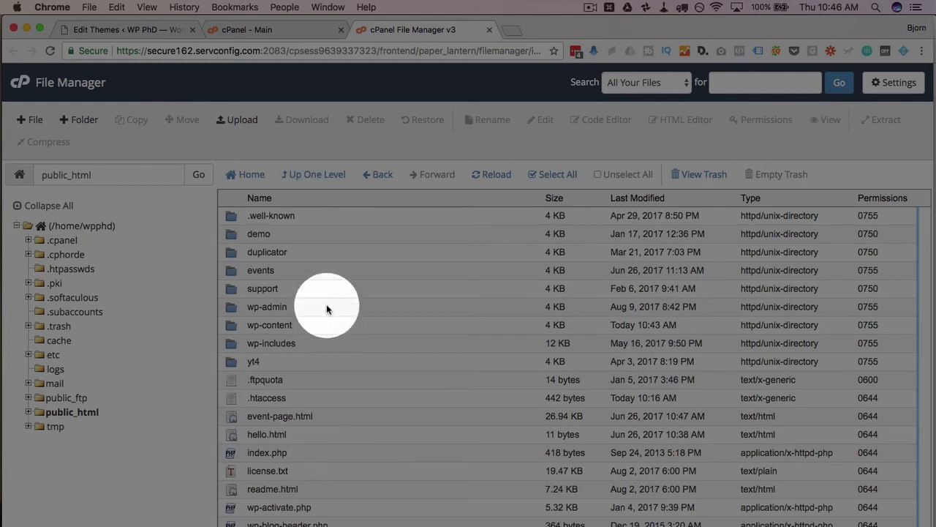
double_click(305, 326)
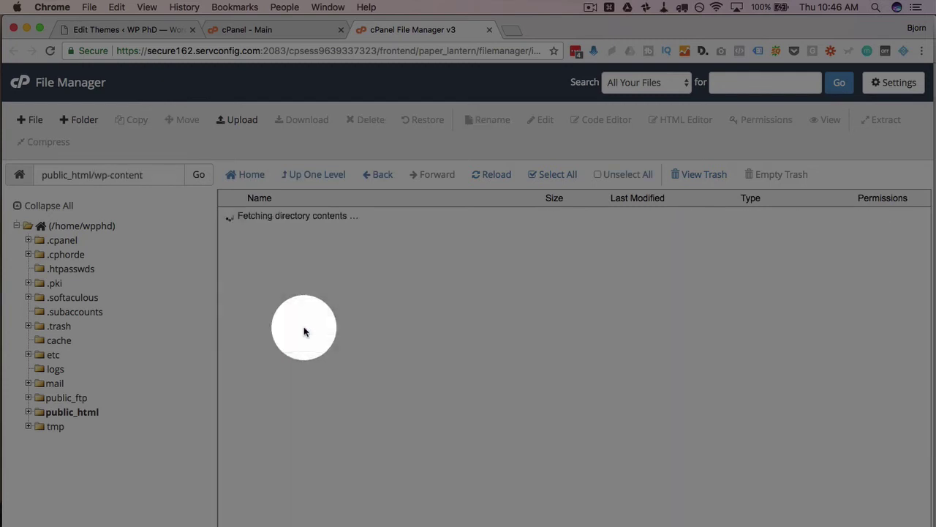
double_click(295, 309)
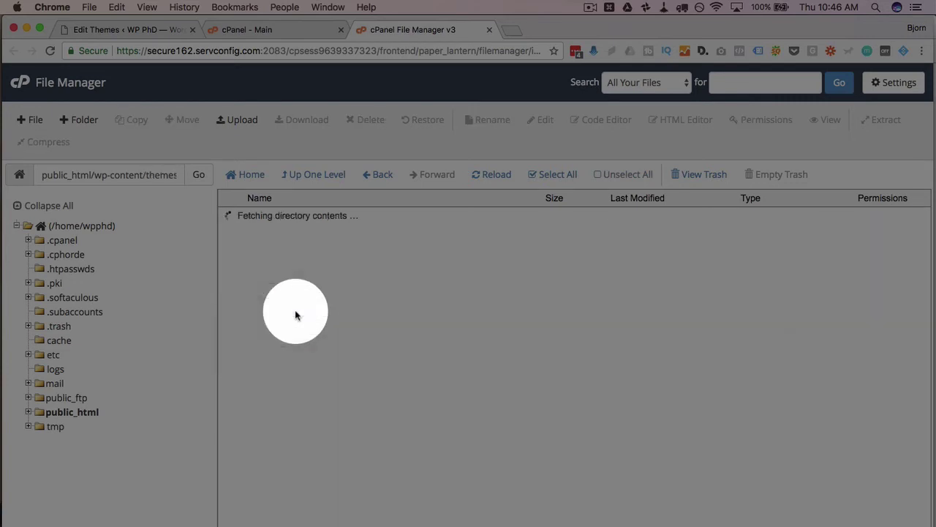
left_click(260, 234)
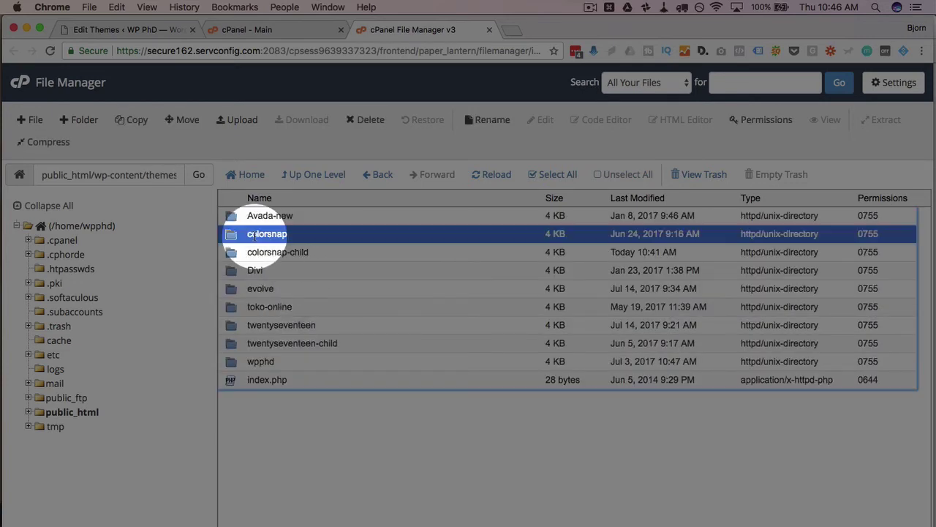
left_click(321, 252)
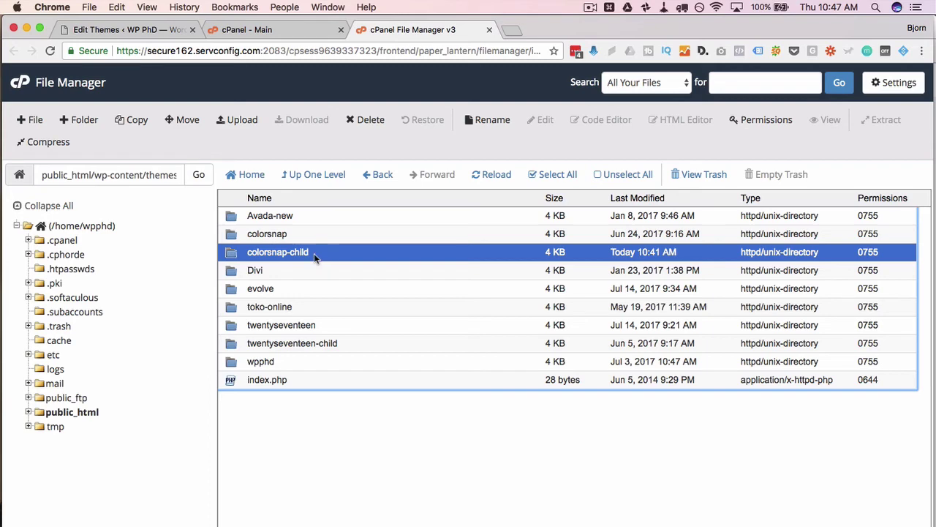
- Copy footer.php and header.php from the colorsnap folder to /public_html/wp-content/themes/colorsnap-child
double_click(290, 233)
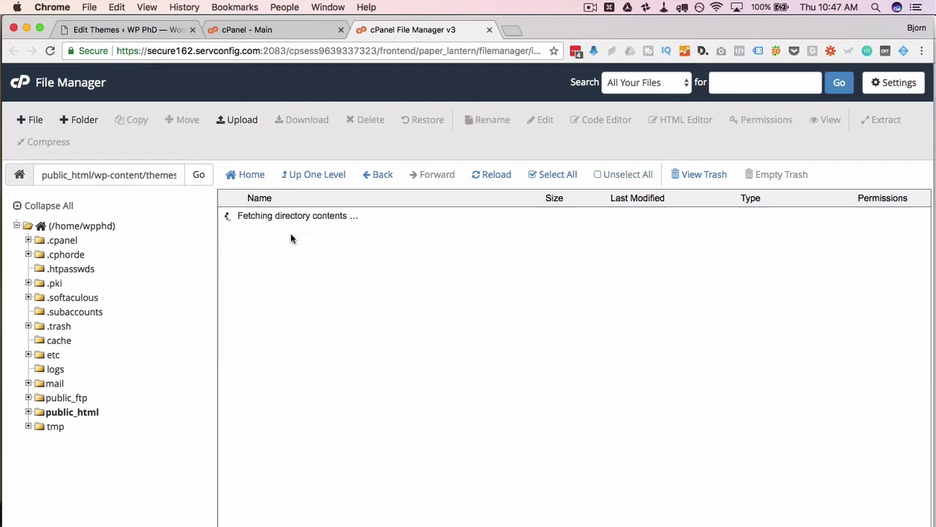
scroll(372, 296, "down", 3)
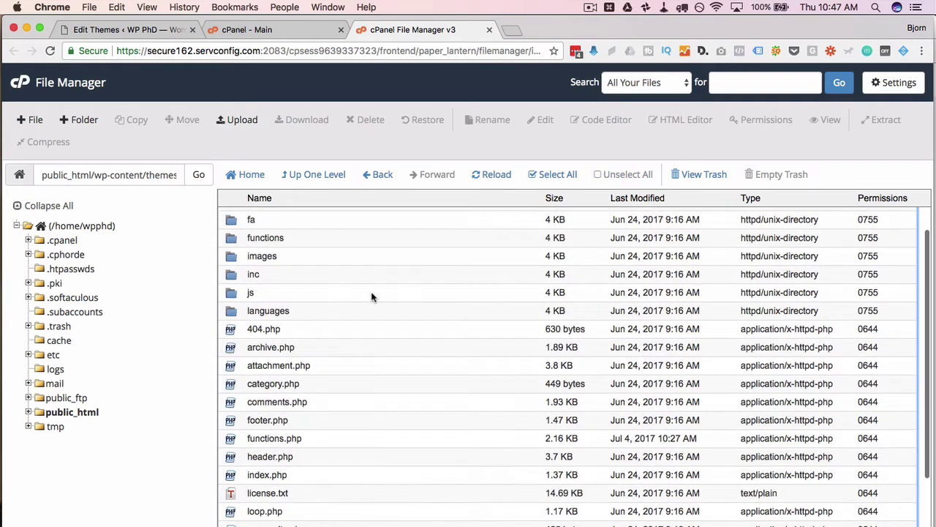
scroll(372, 294, "down", 3)
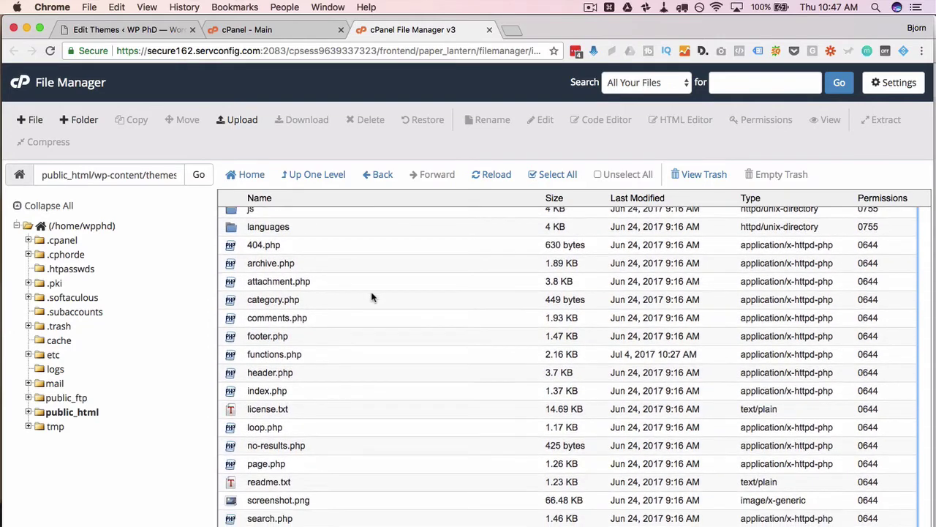
left_click(326, 337)
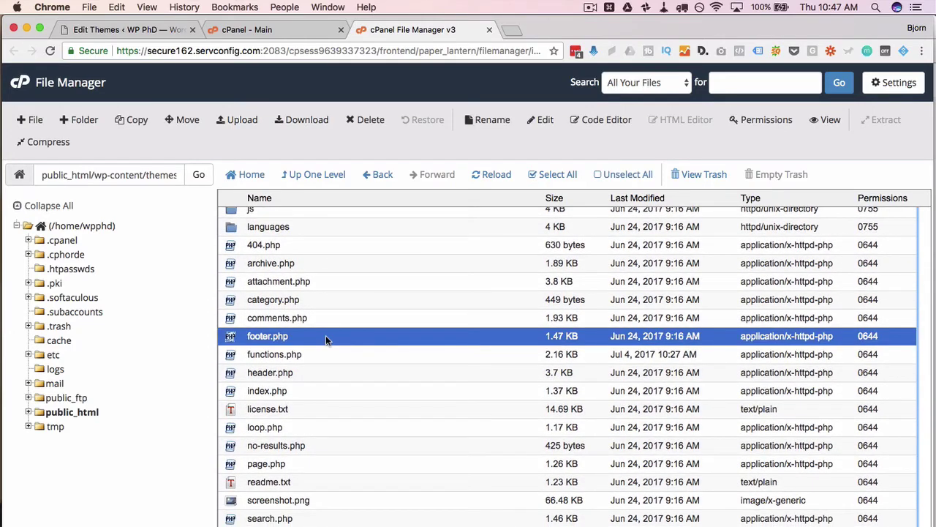
left_click(341, 373, "super")
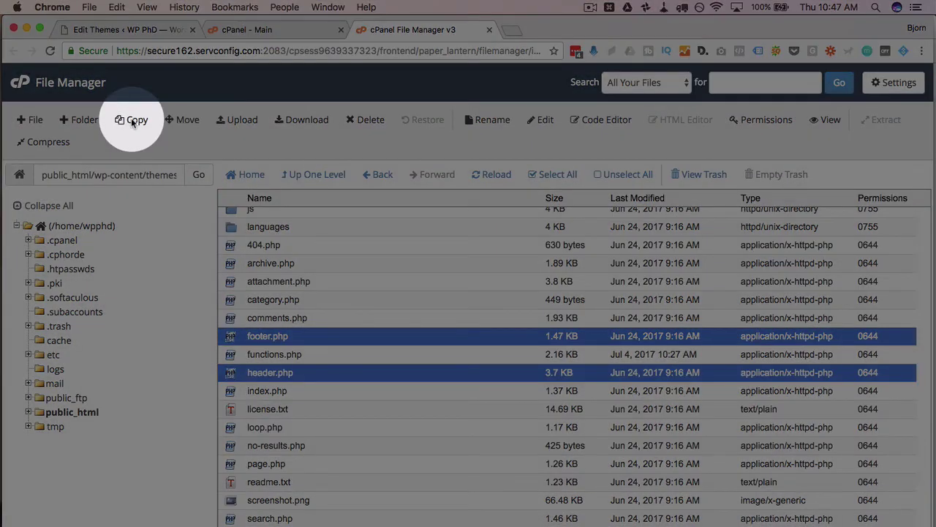
left_click(132, 121)
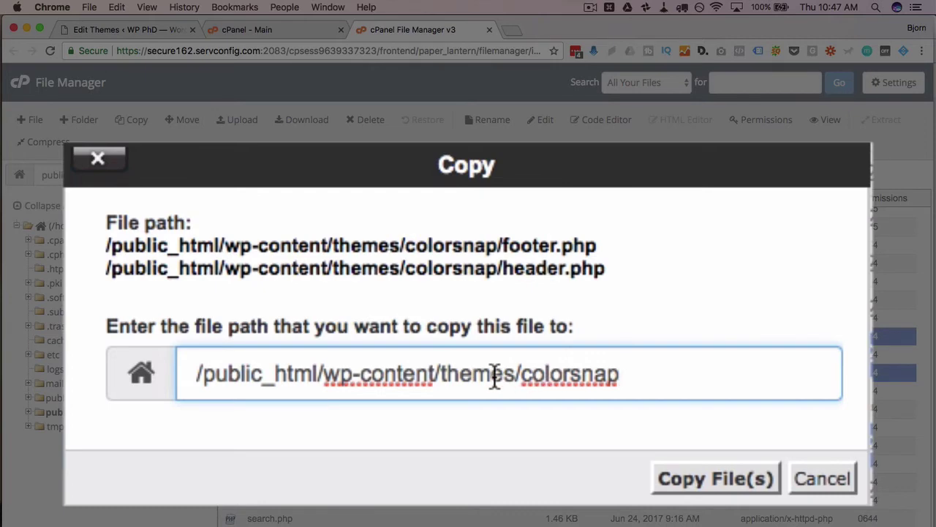
type("-child")
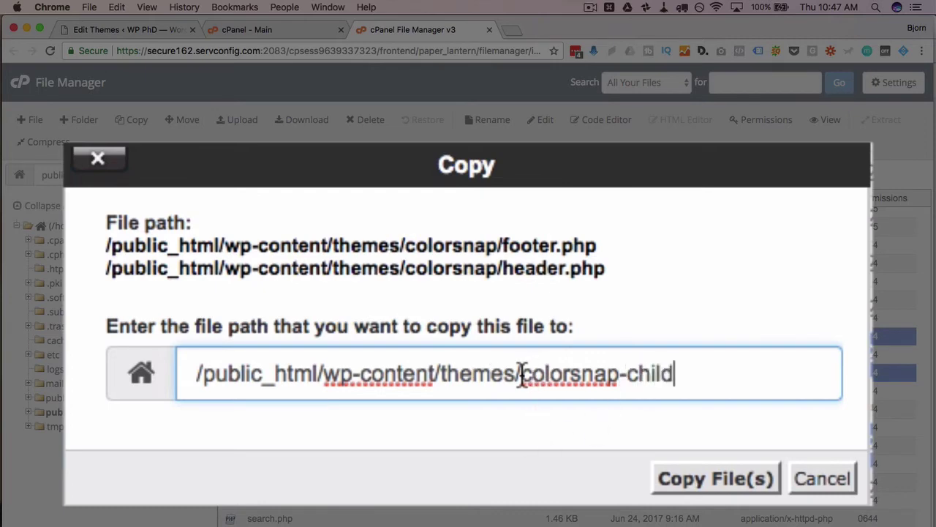
left_click_drag(522, 375, 790, 371)
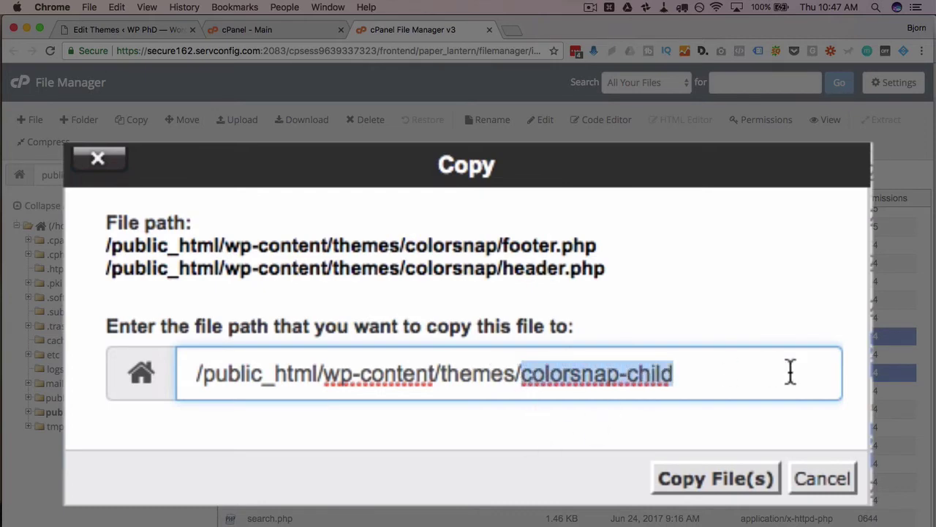
left_click(782, 380)
left_click(715, 479)
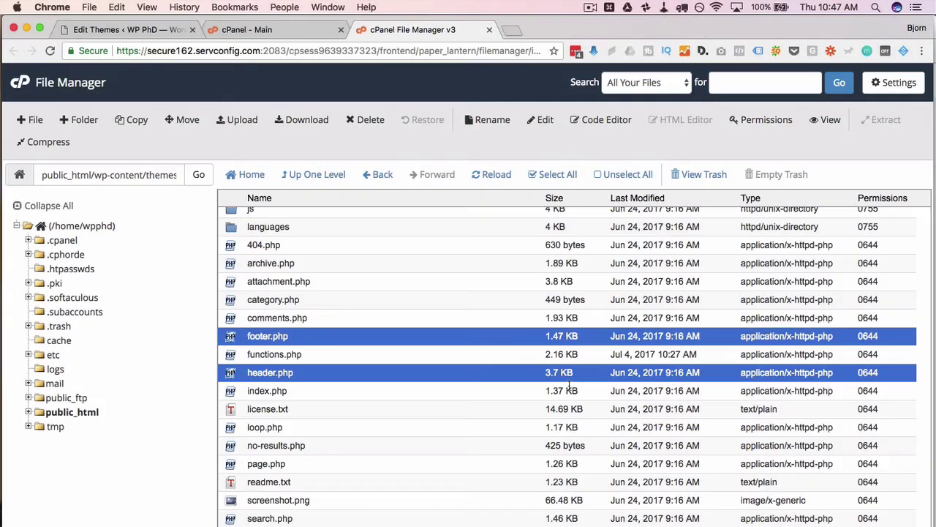
- Open the colorsnap-child folder and check for the copied footer.php and header.php files
left_click(310, 180)
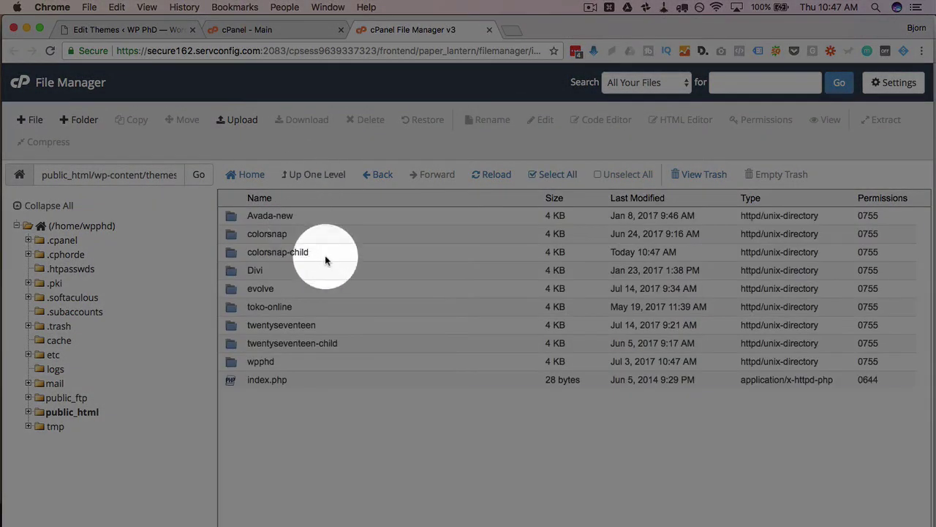
double_click(326, 256)
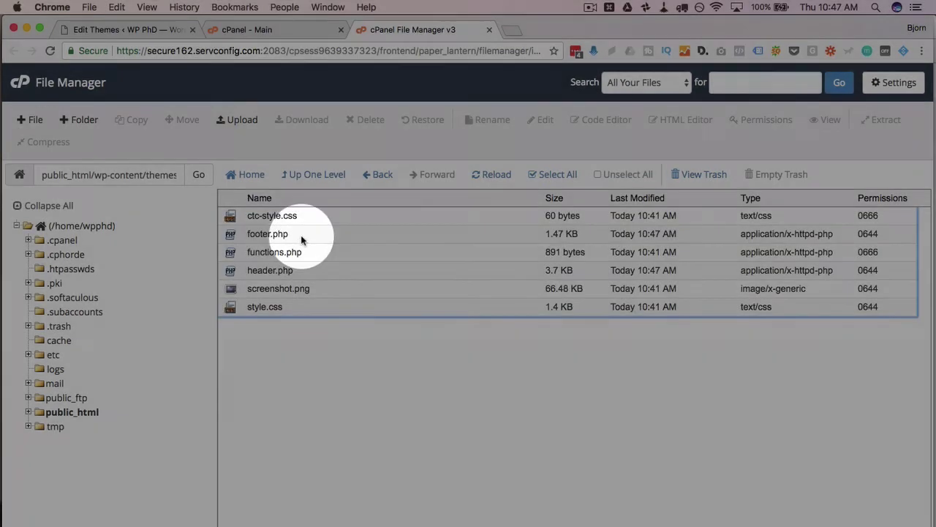
left_click(299, 235)
left_click(308, 270, "super")
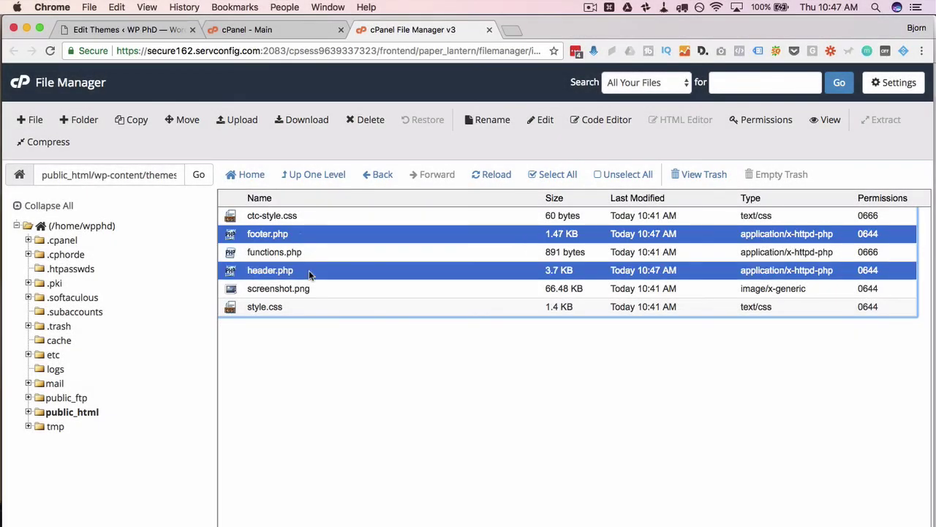
- Return to the WordPress theme editor, refresh its file list, and open the Theme Footer template (footer.php)
left_click(144, 36)
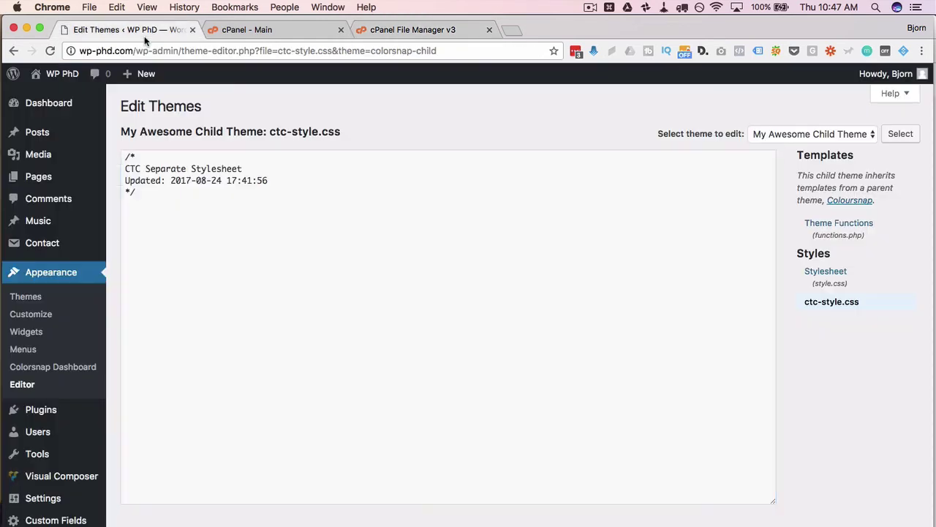
left_click(49, 51)
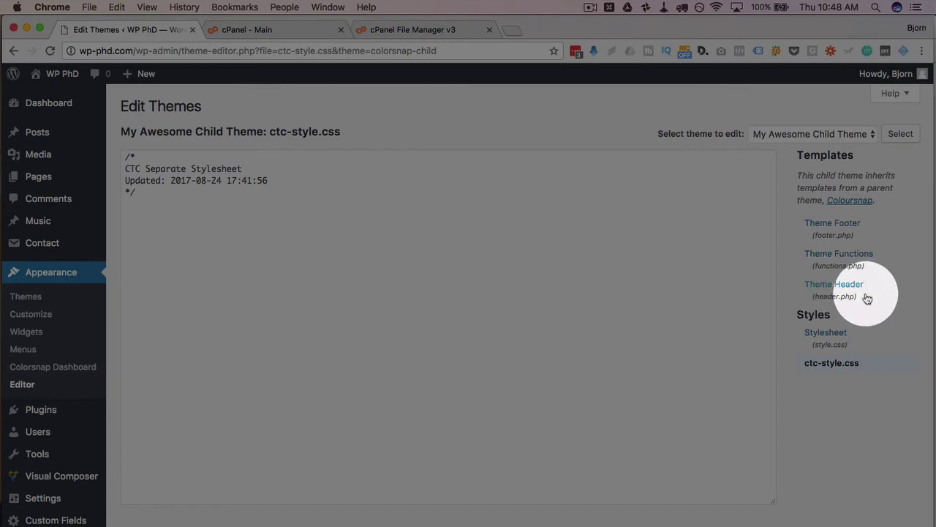
left_click(824, 224)
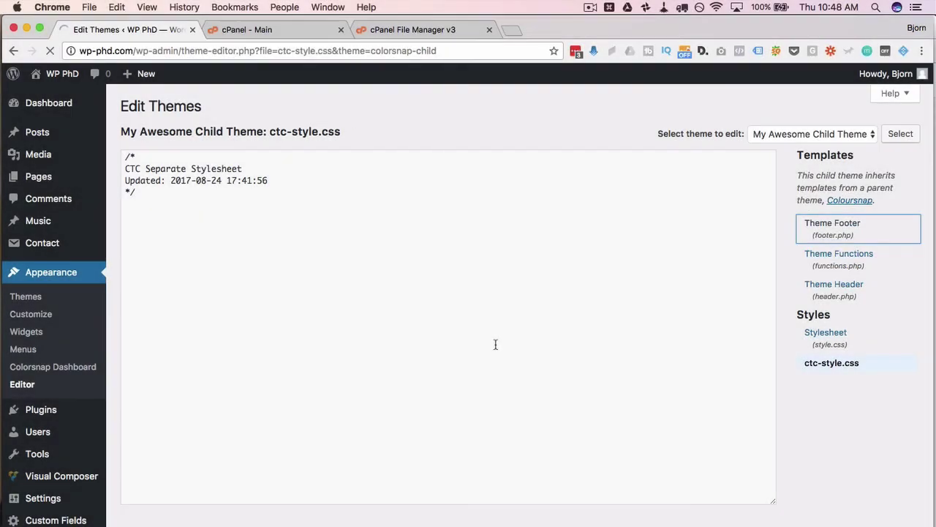